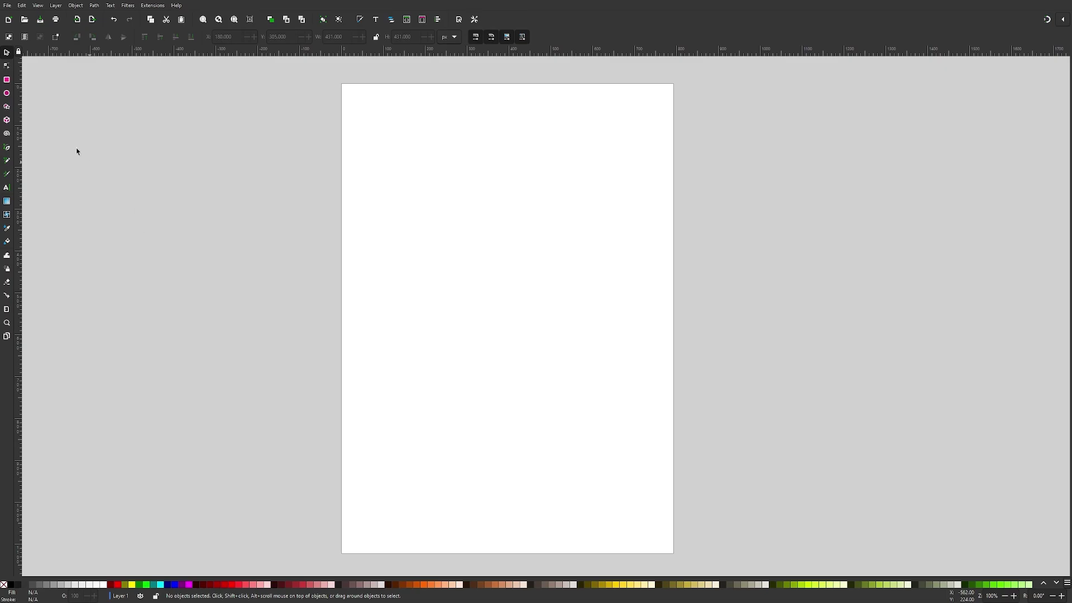
Draw a large circle mid-page and fill it green at HSV 157, 100, 73
click(6, 95)
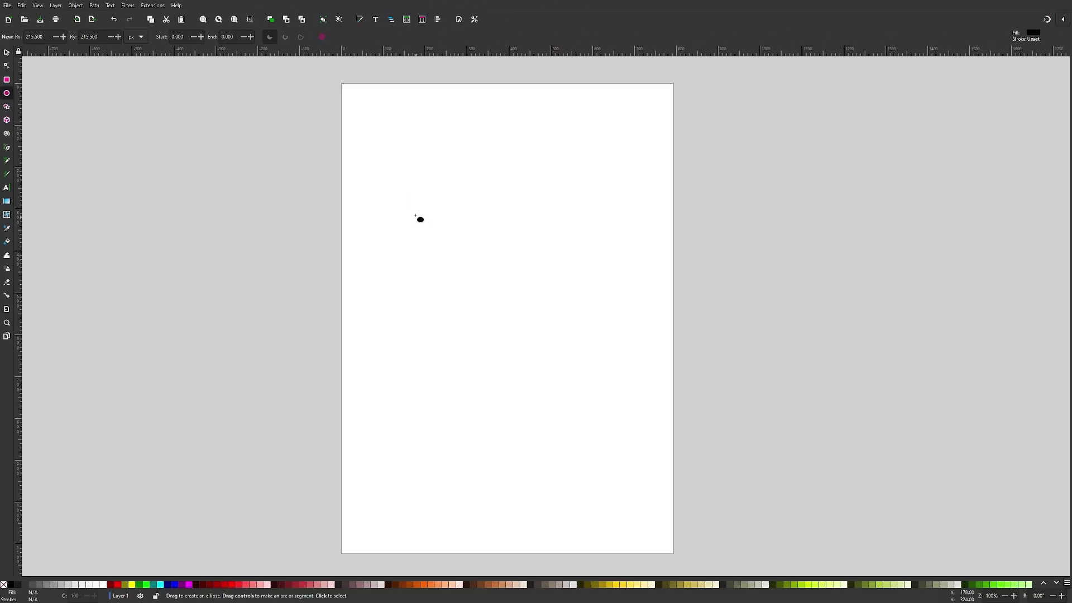
drag(414, 212, 591, 385)
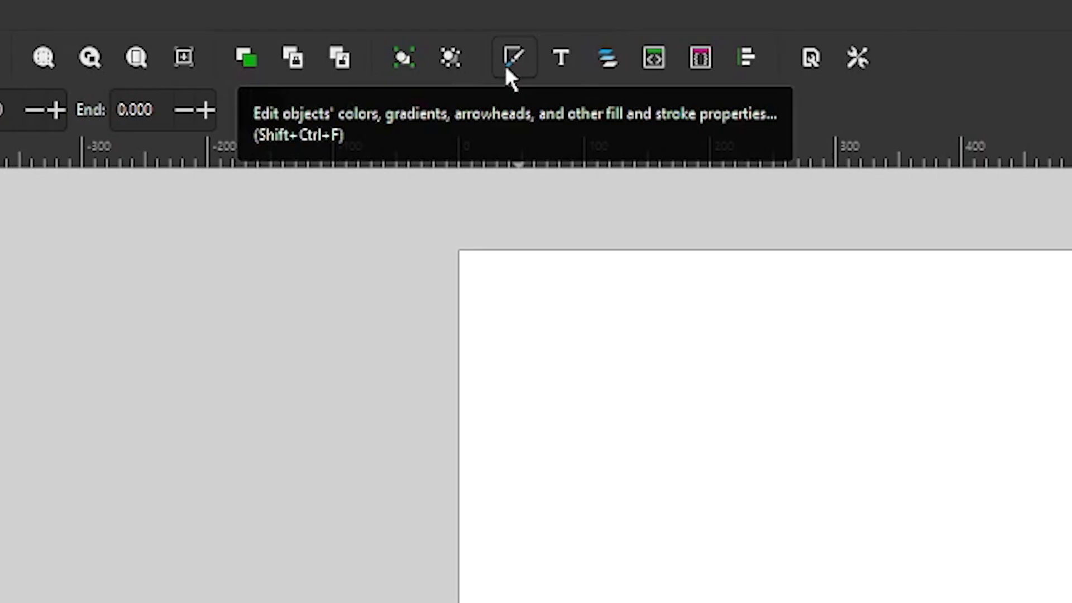
click(505, 68)
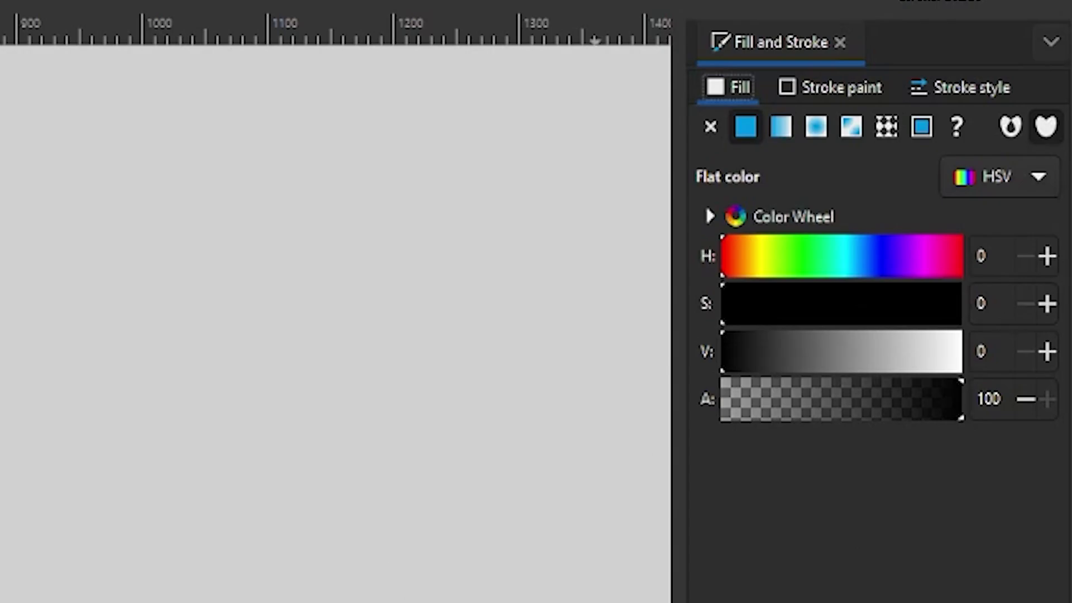
drag(782, 265, 800, 267)
drag(800, 315, 1024, 301)
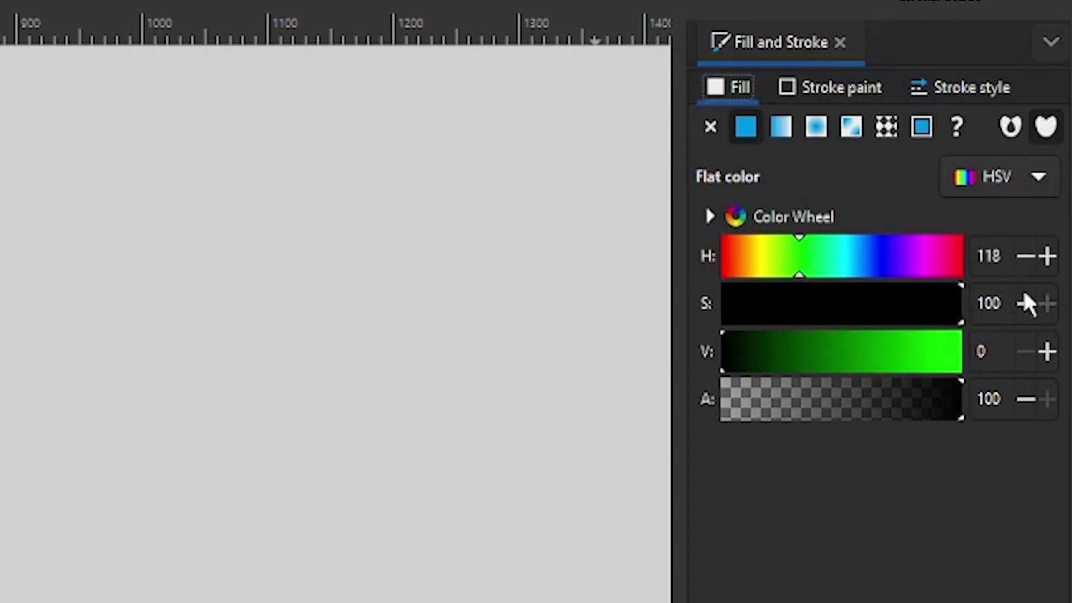
click(897, 364)
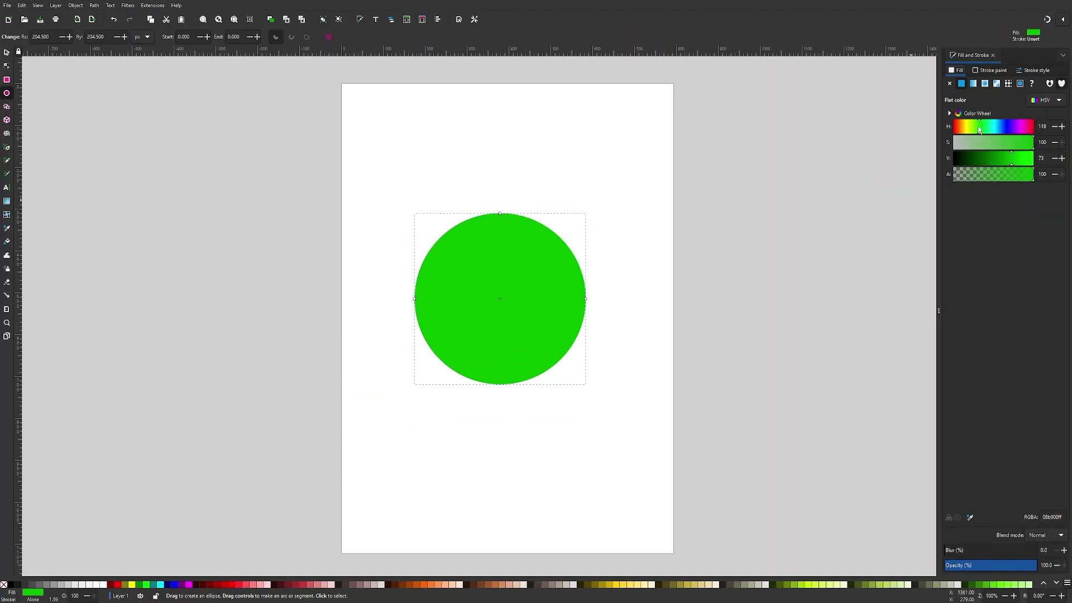
drag(979, 130, 988, 130)
Lower the circle's opacity to about 54% and move it up the page
drag(995, 569, 995, 568)
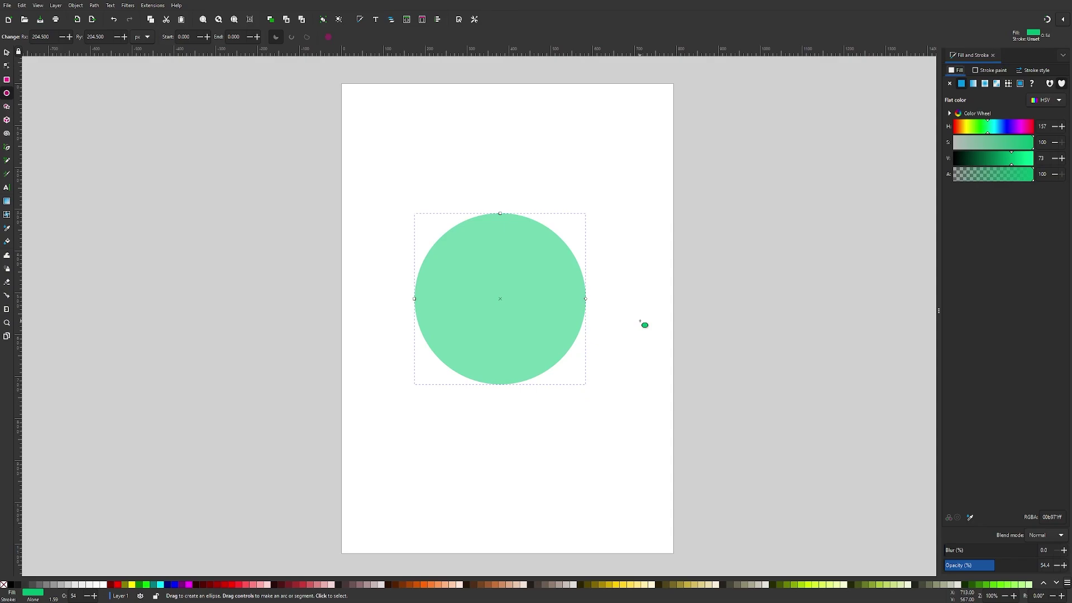
click(6, 53)
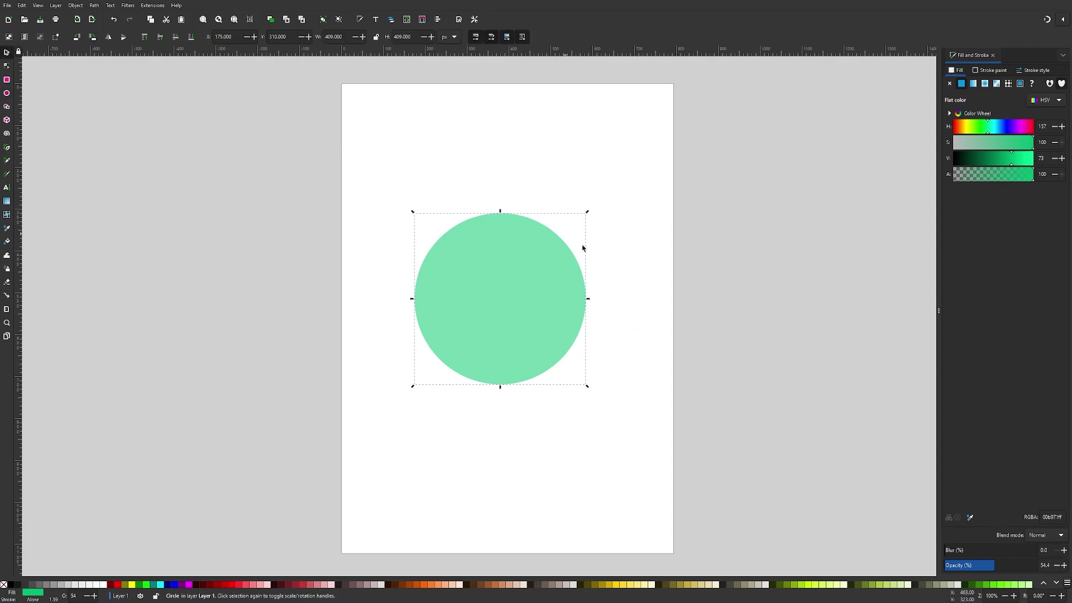
drag(531, 291, 532, 227)
Duplicate the circle, move the copy straight down to overlap it, and select both
right_click(532, 227)
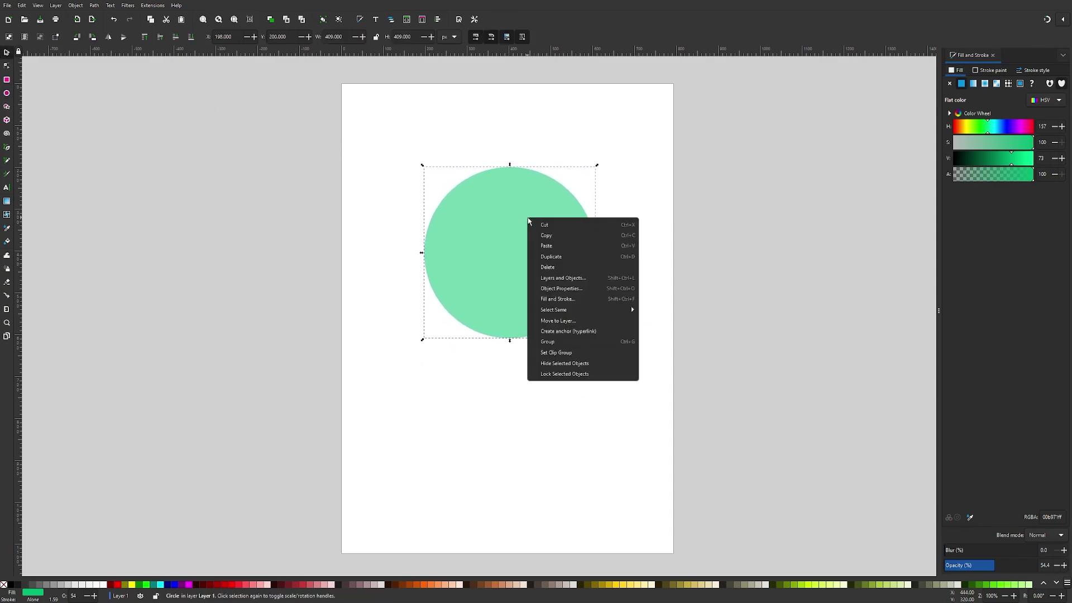
click(548, 257)
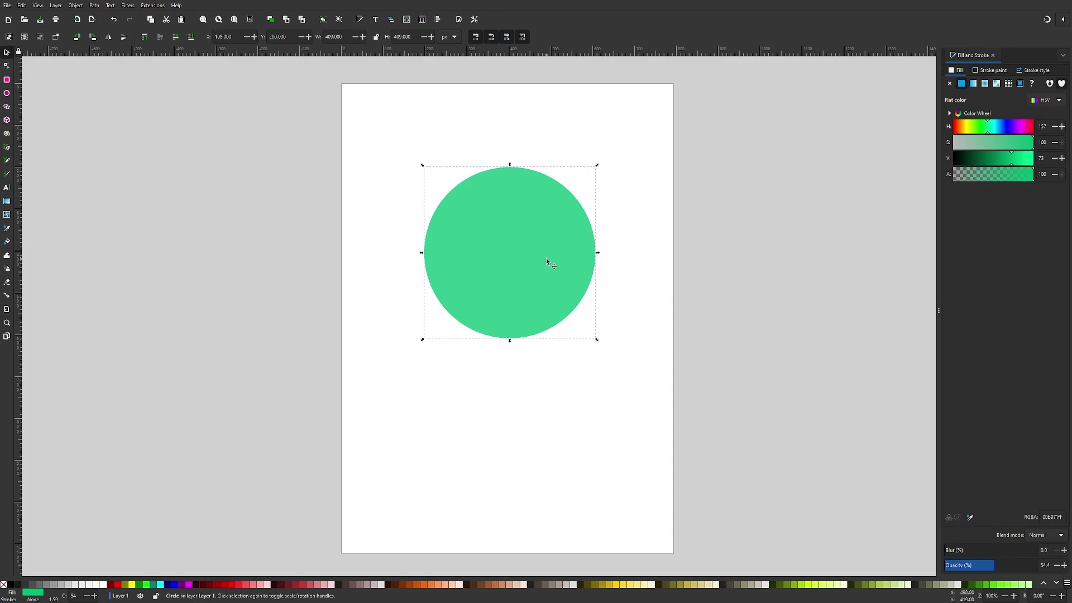
key(ctrl)
drag(534, 236, 524, 344)
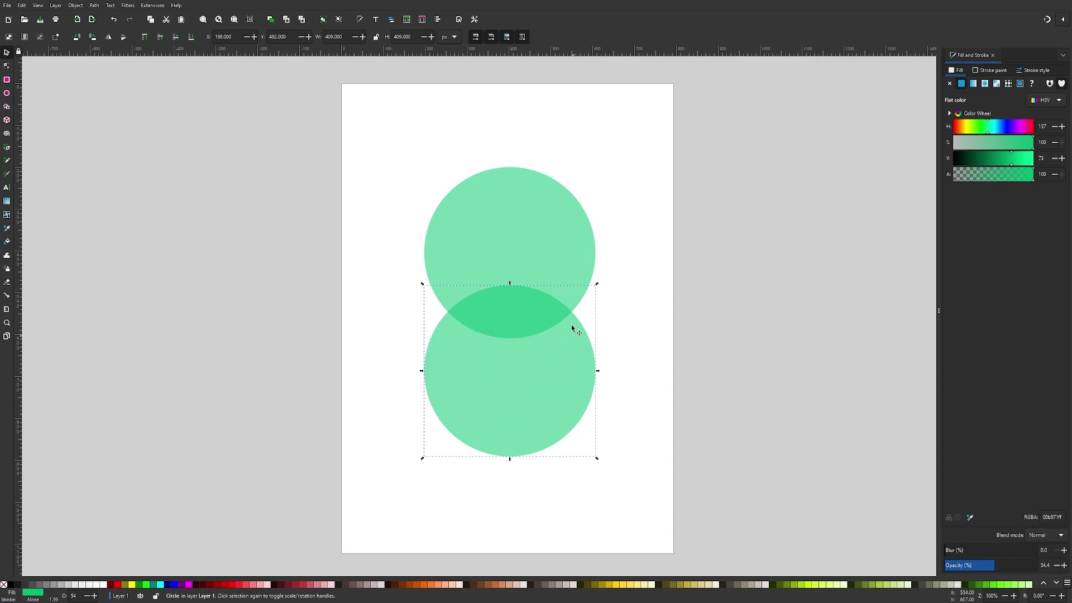
drag(624, 514, 382, 122)
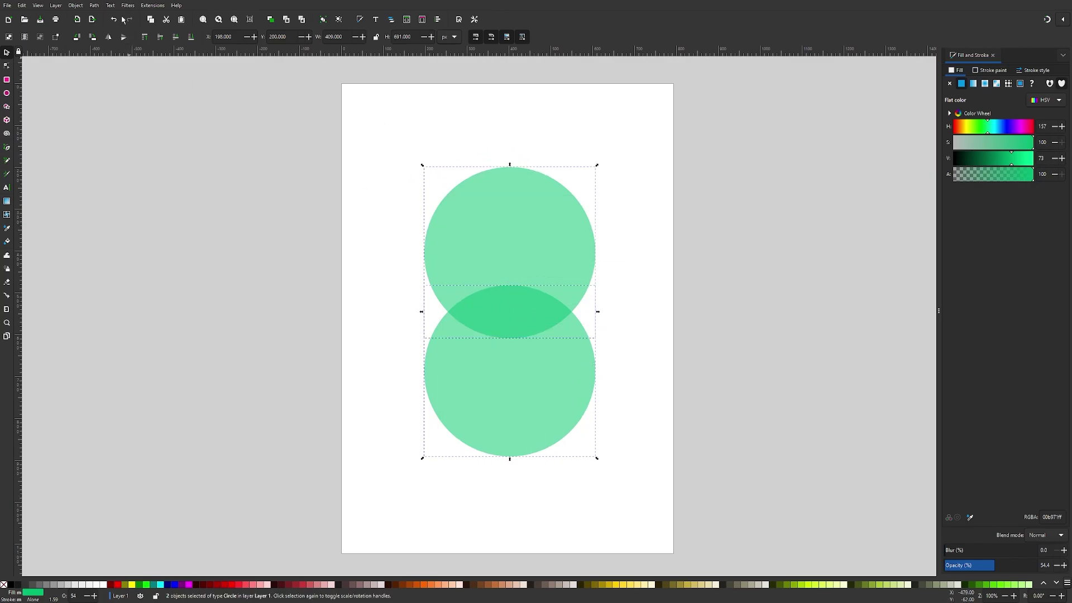
Apply Path > Intersection to the circles and drag the resulting lens to the page's top-left corner
click(95, 6)
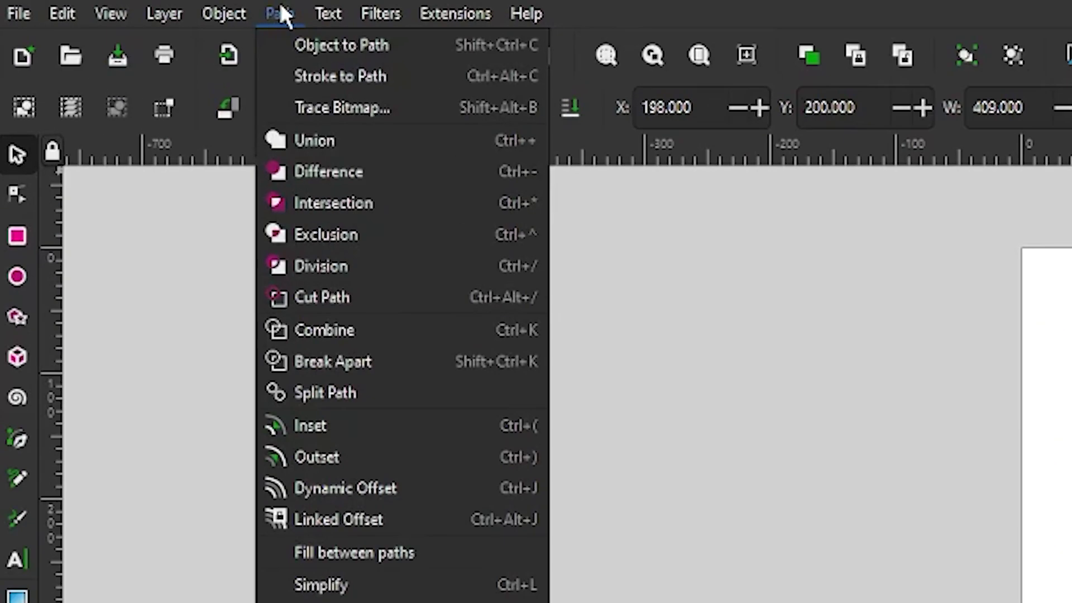
click(354, 202)
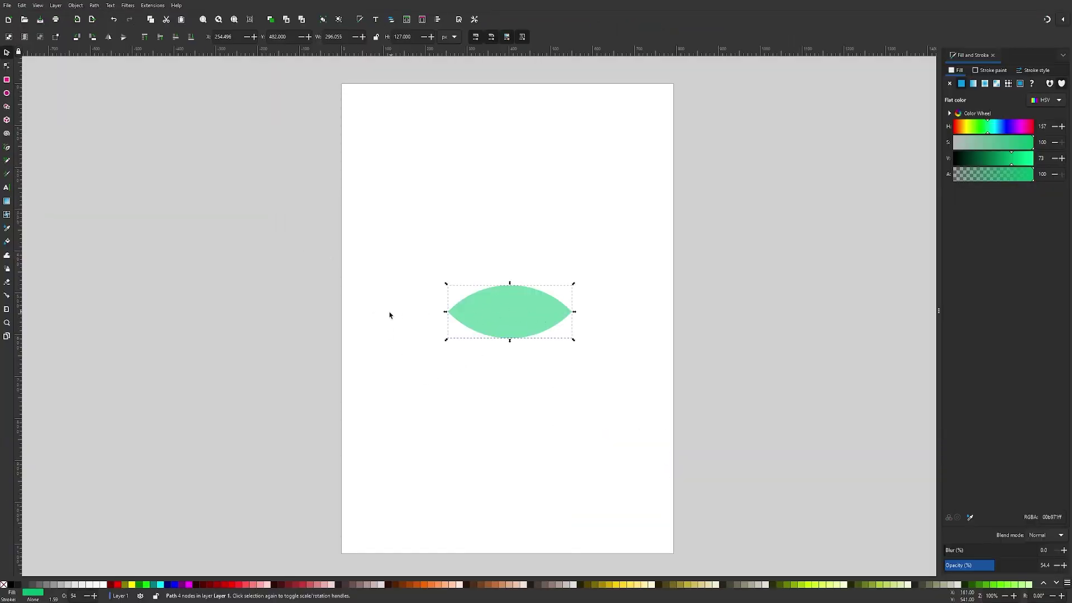
drag(531, 325, 426, 133)
click(576, 388)
click(440, 160)
click(566, 311)
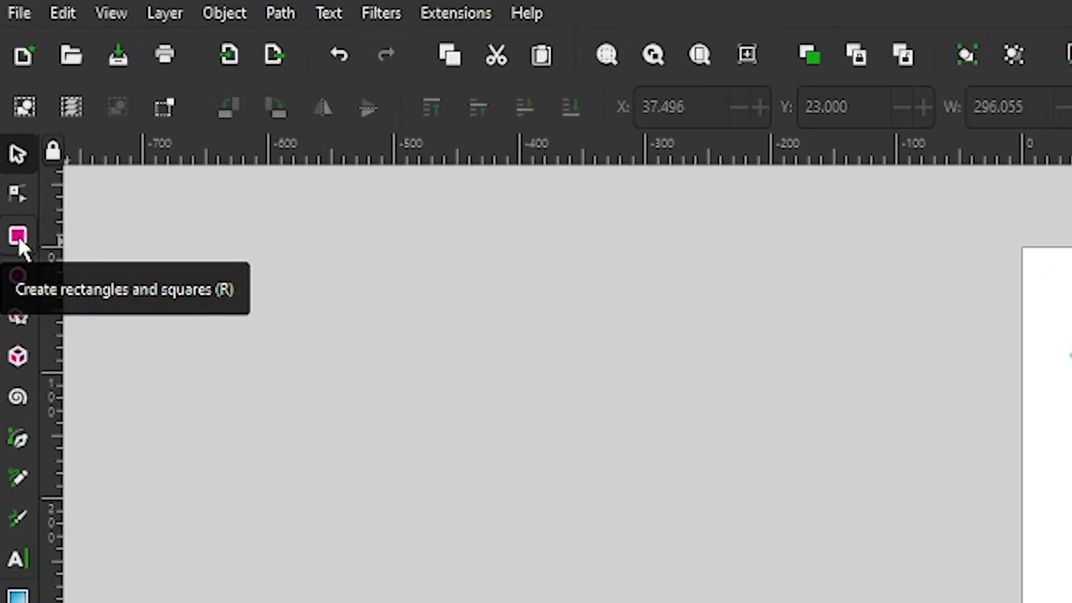
Draw a 293 × 293 px square in the centre of the page
click(17, 235)
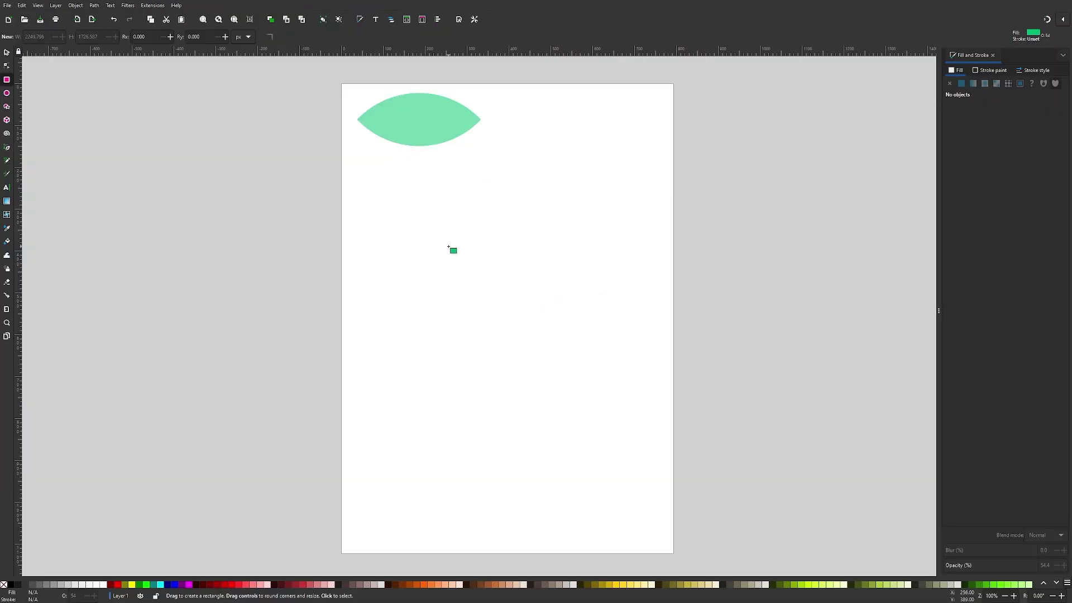
mouse_move(449, 247)
mouse_down()
mouse_move(530, 324)
mouse_move(541, 358)
mouse_move(513, 332)
mouse_move(525, 362)
mouse_move(575, 380)
mouse_move(588, 396)
mouse_move(572, 369)
mouse_up()
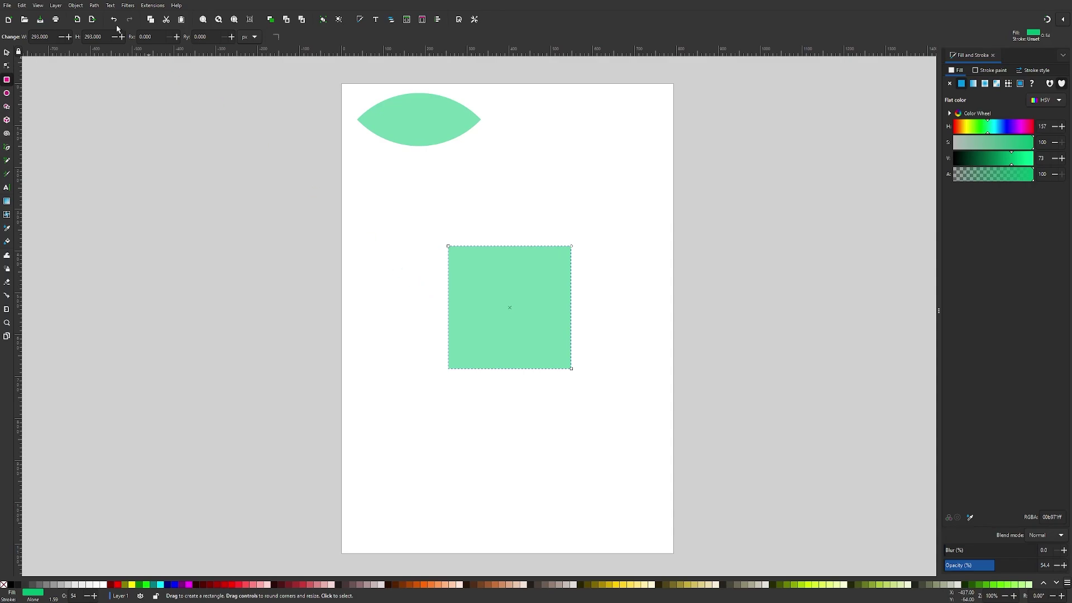
Convert the square to a path, delete its top-left node, and make all nodes corner
click(94, 5)
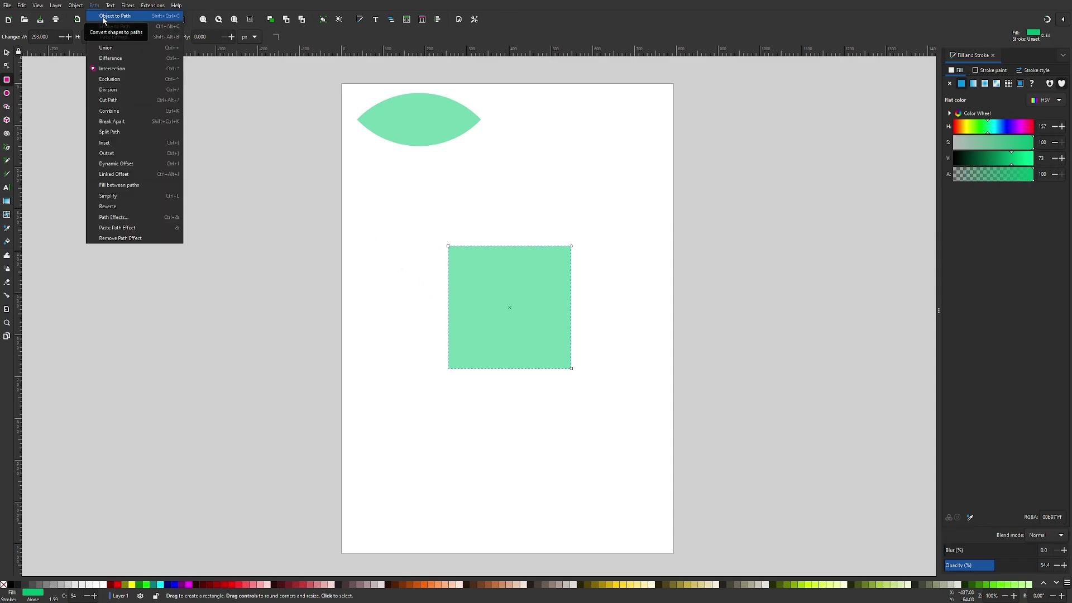
key(Escape)
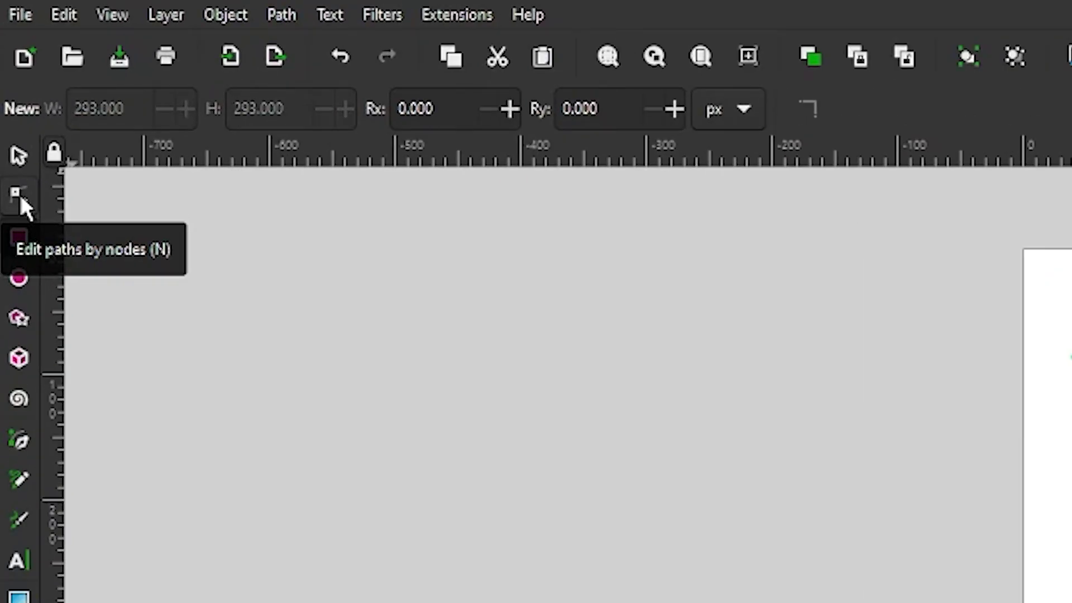
click(7, 69)
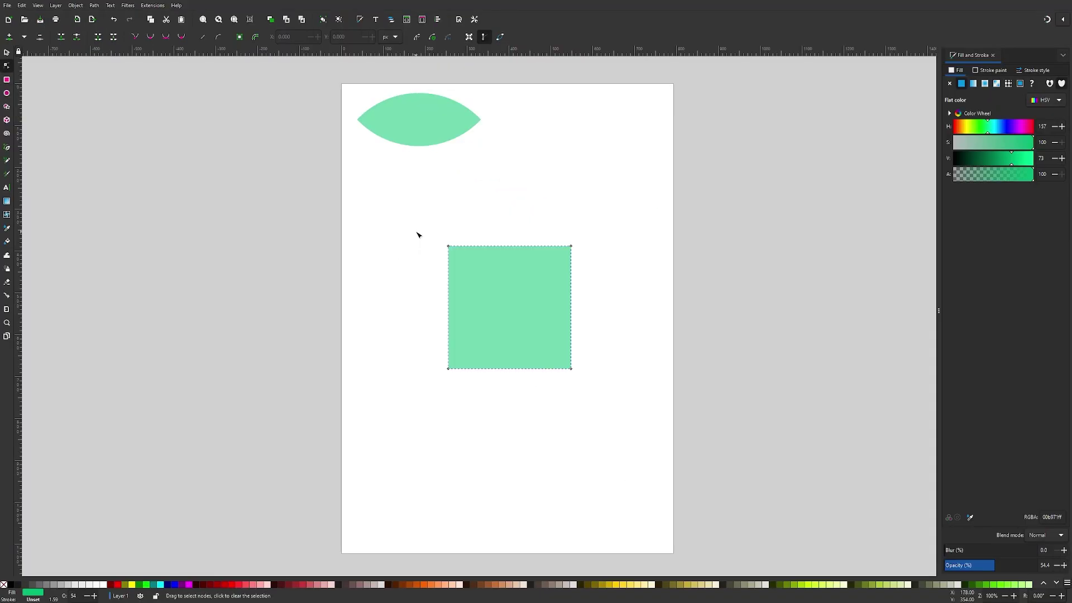
drag(417, 234, 455, 251)
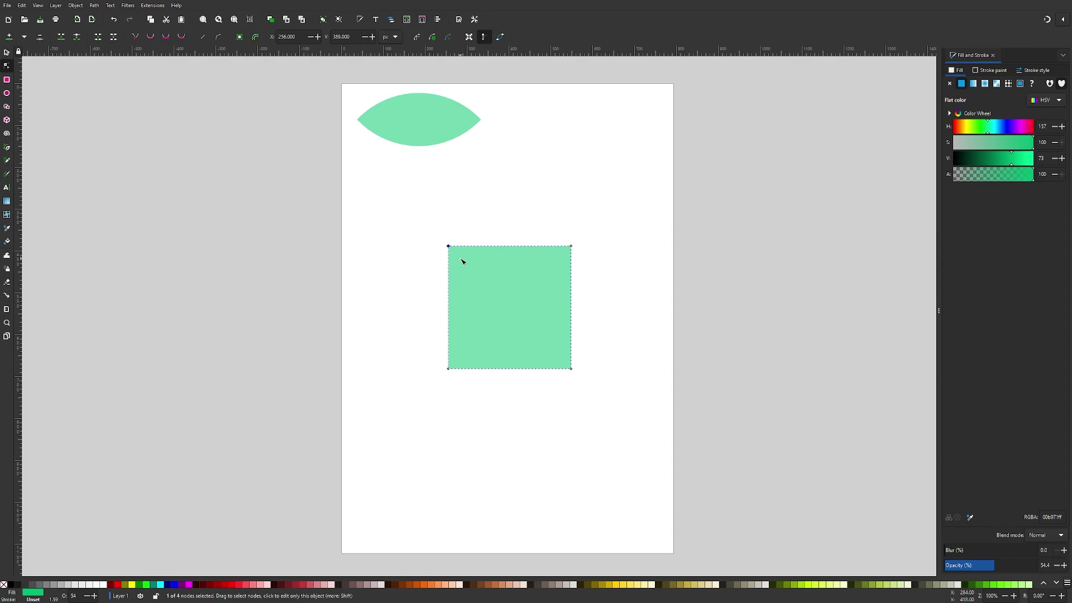
key(Delete)
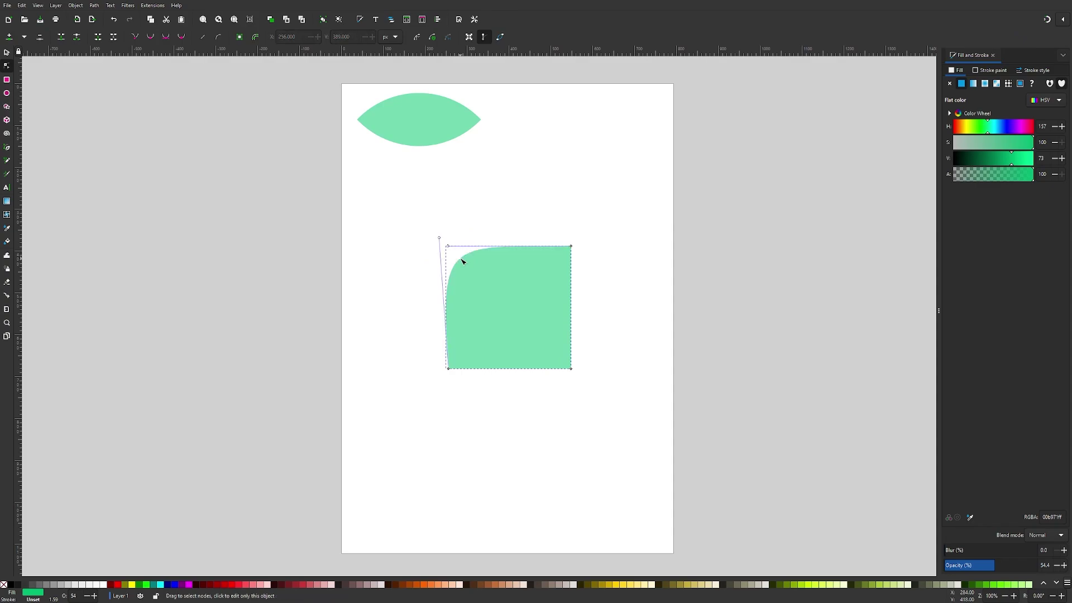
drag(611, 418, 420, 211)
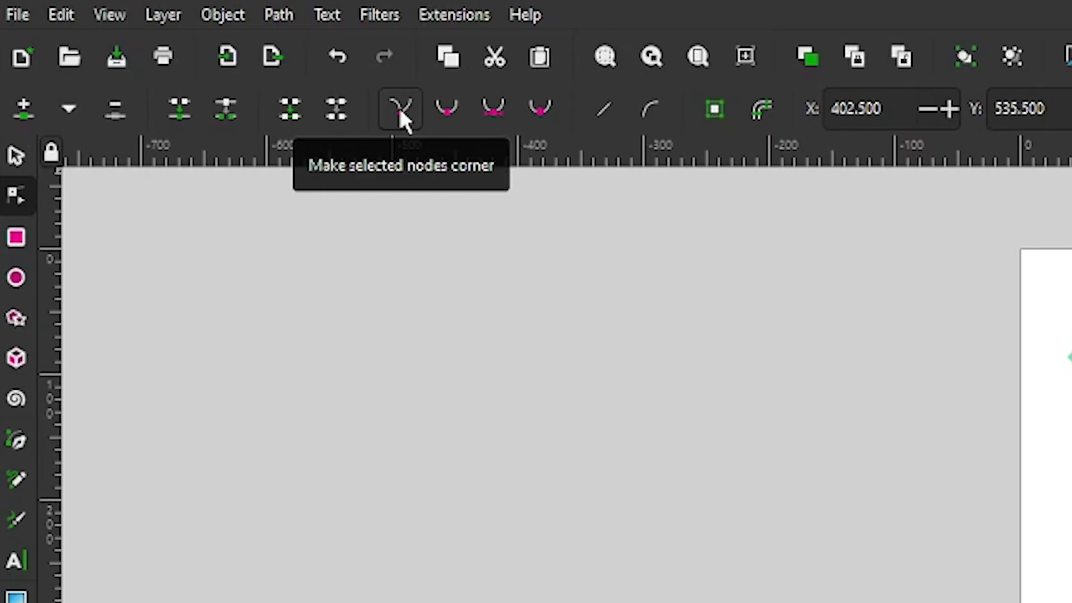
click(400, 109)
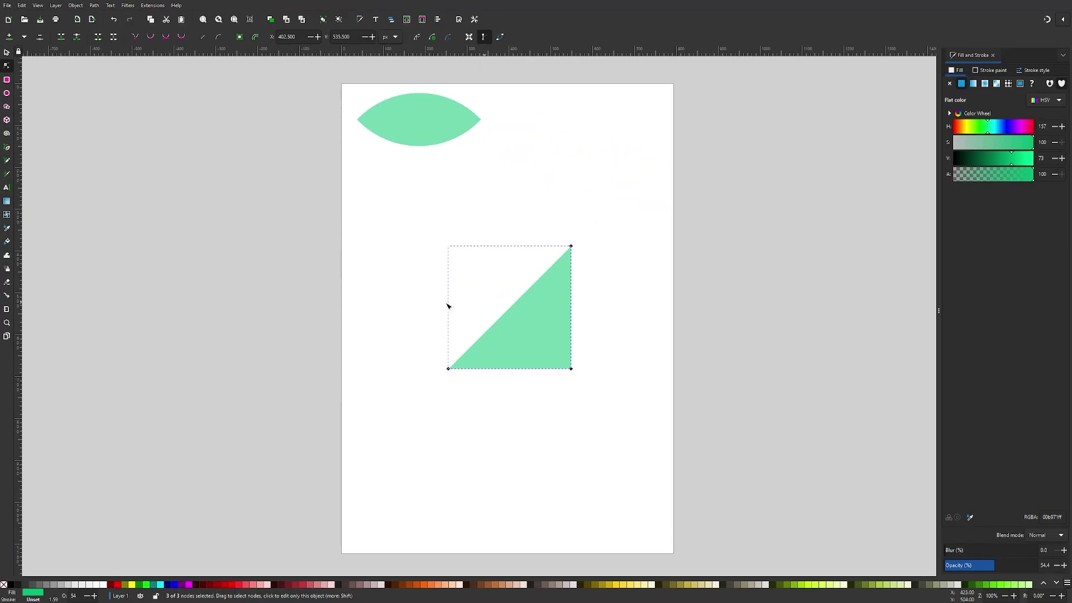
Fill the triangle red and move it up the page
click(7, 52)
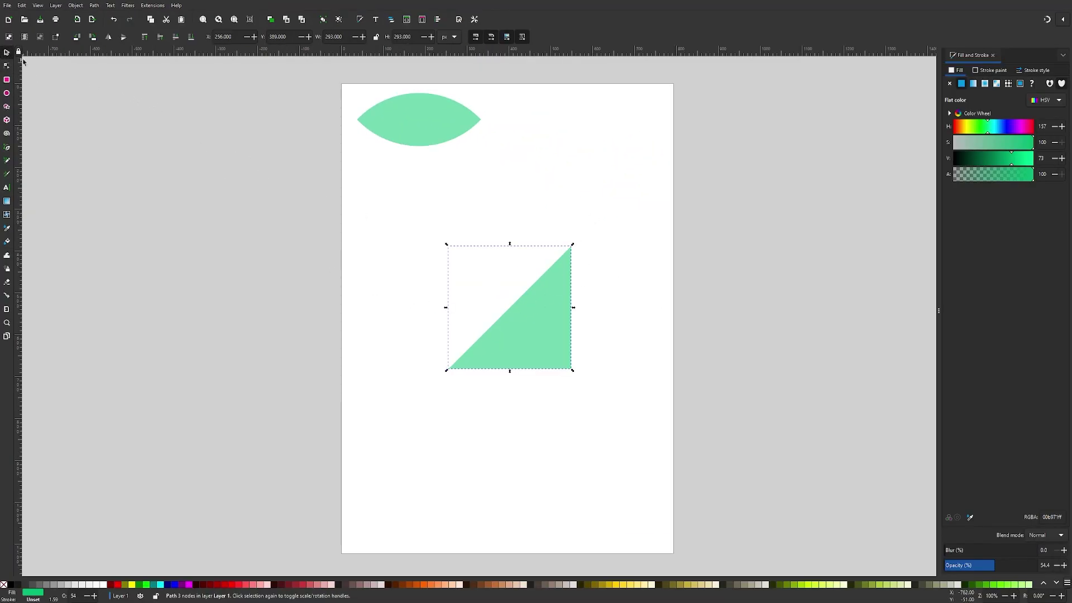
click(122, 588)
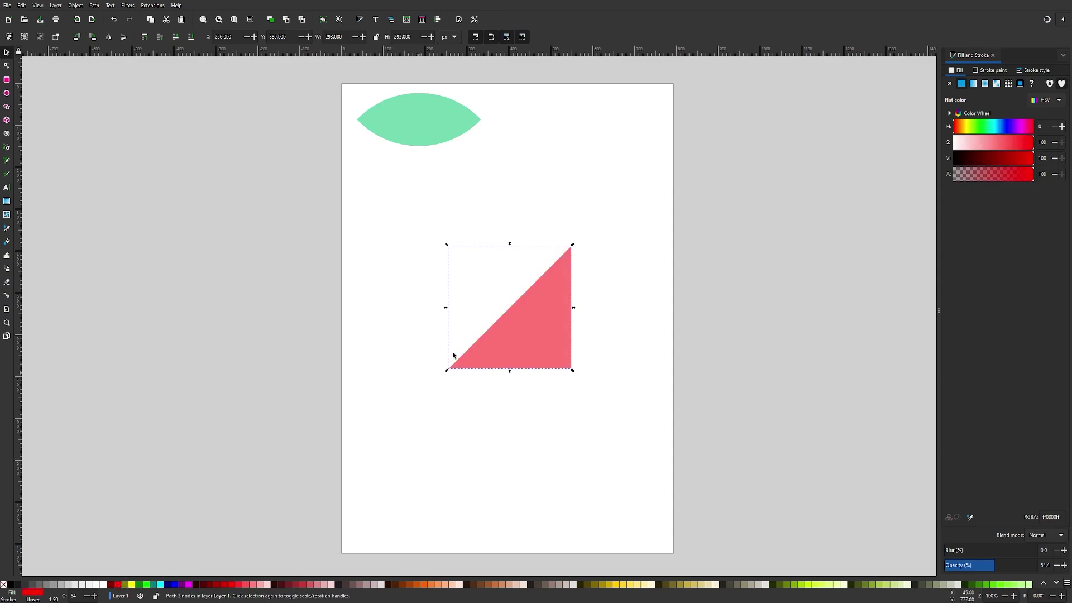
drag(535, 316, 540, 251)
Duplicate the triangle, fill the copy blue, flip it vertically, and move it below the red one
right_click(545, 247)
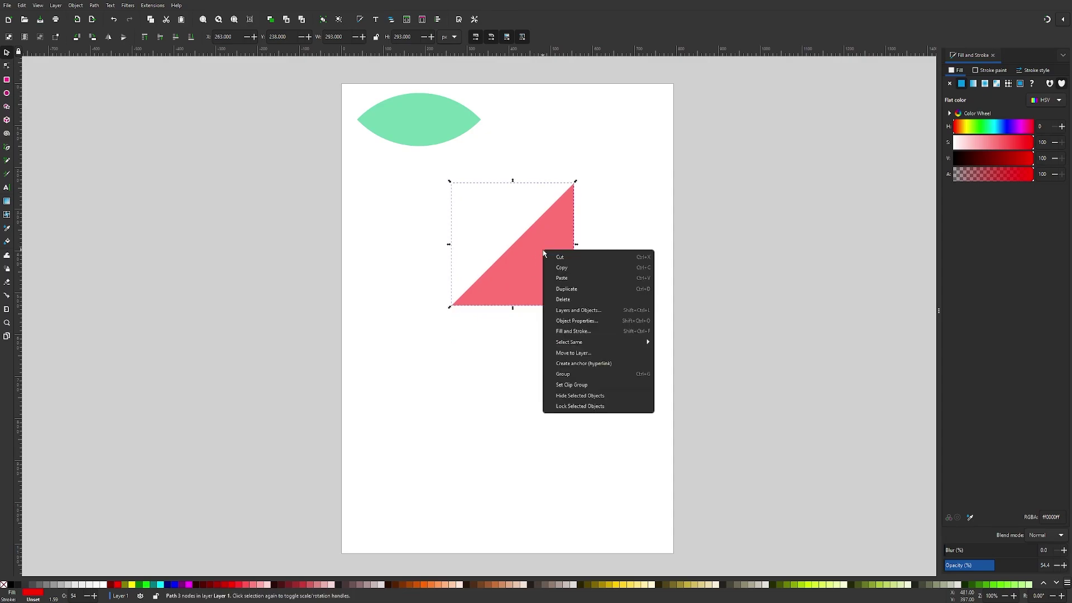
click(568, 290)
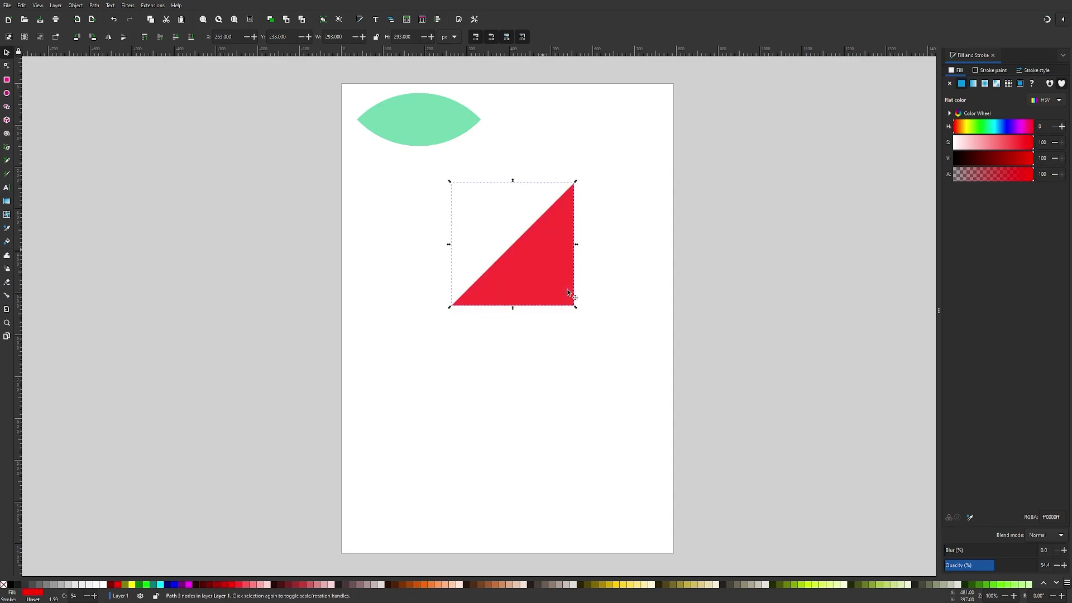
click(175, 584)
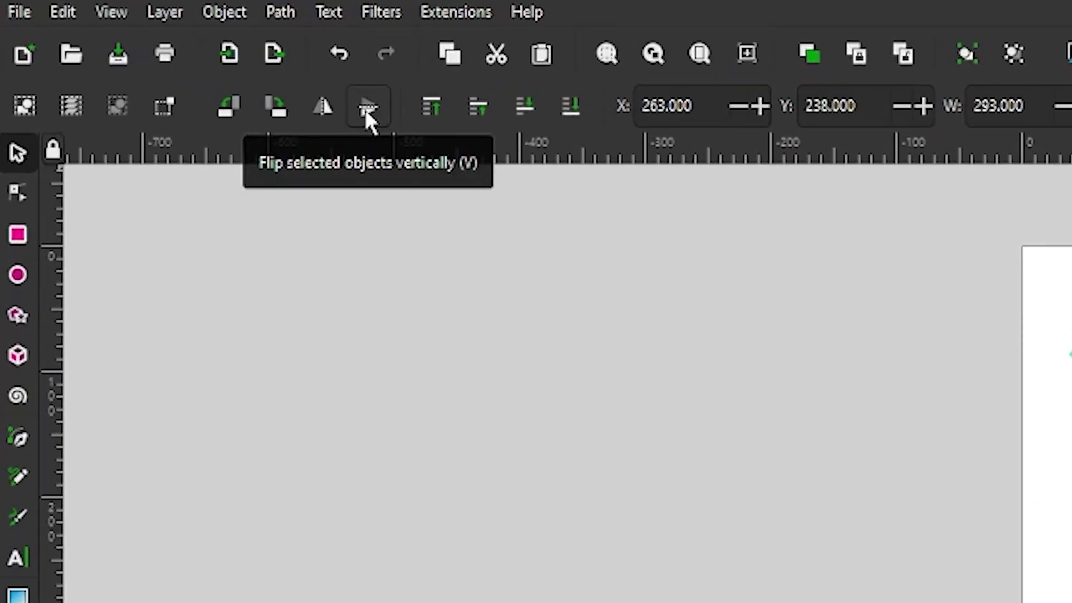
click(367, 109)
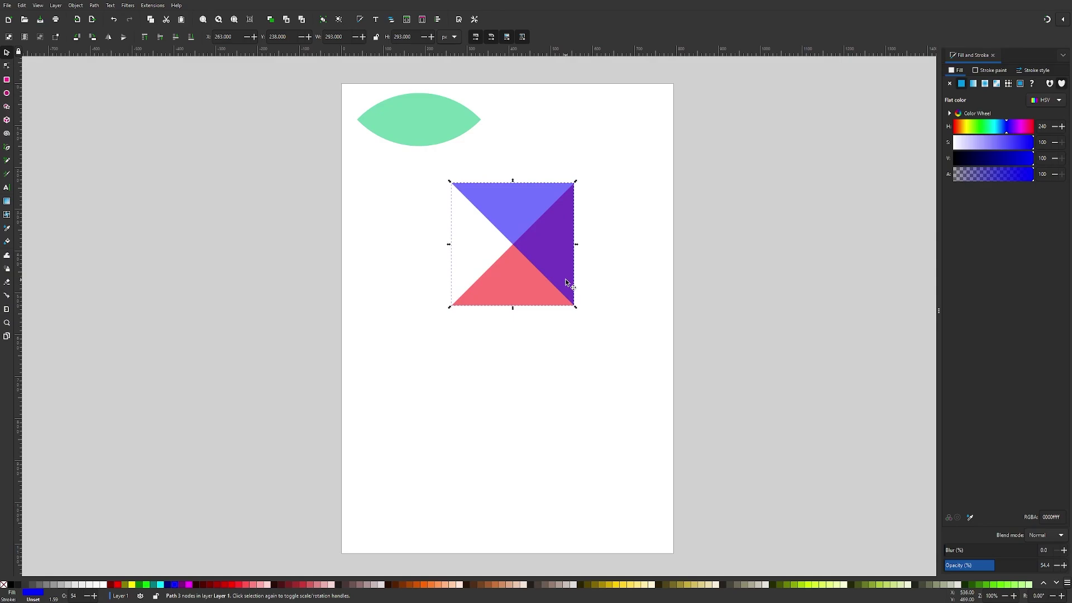
drag(526, 199, 533, 330)
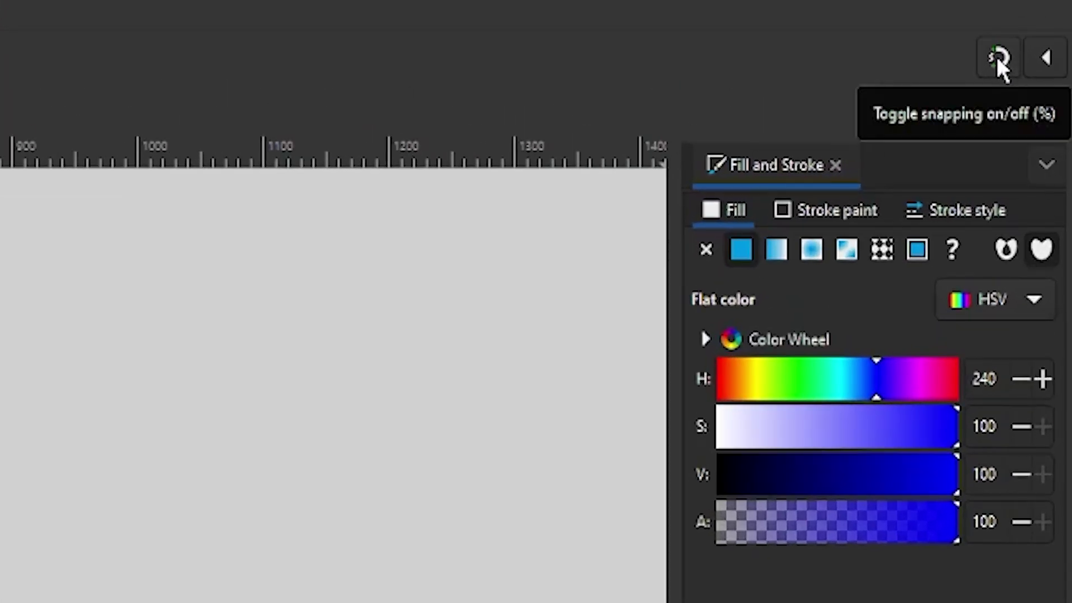
With snapping on, snap the blue triangle to the red one, flip it horizontally, and select both
click(999, 63)
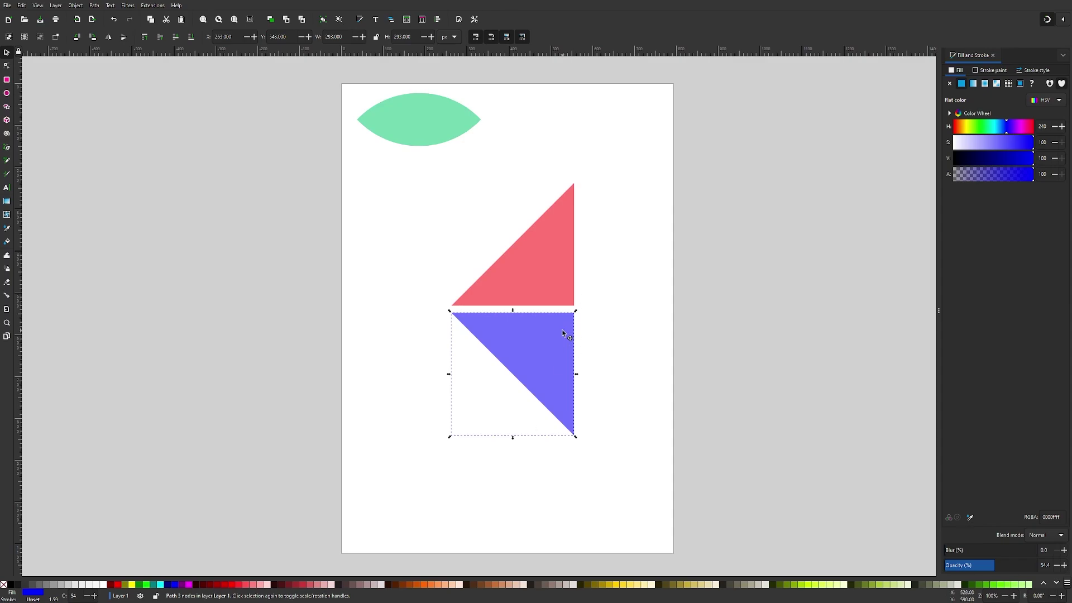
mouse_move(562, 329)
mouse_down()
mouse_move(551, 338)
mouse_move(561, 328)
mouse_up()
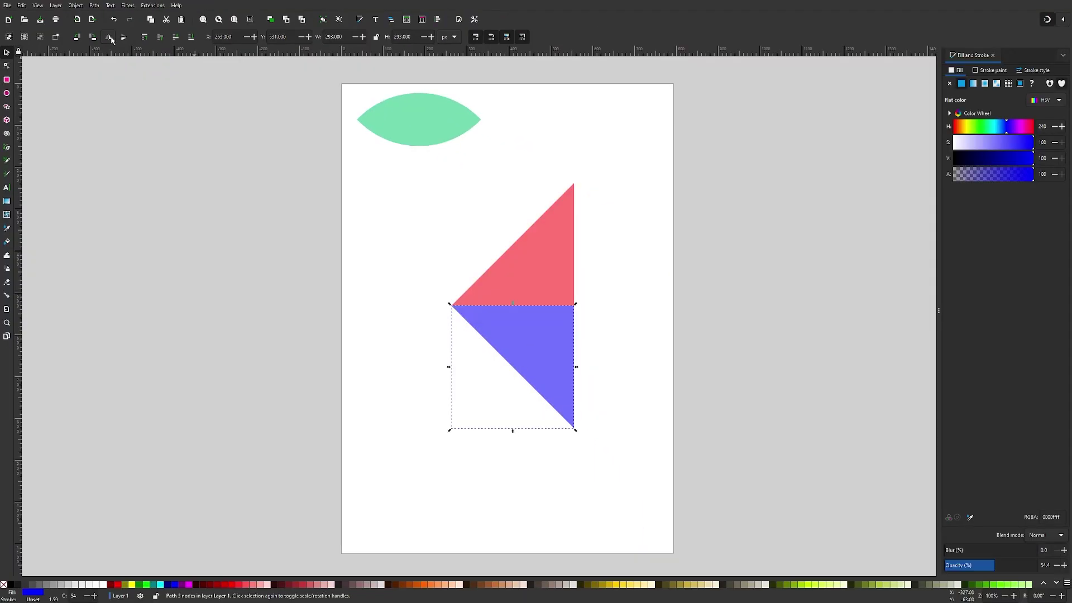
click(324, 110)
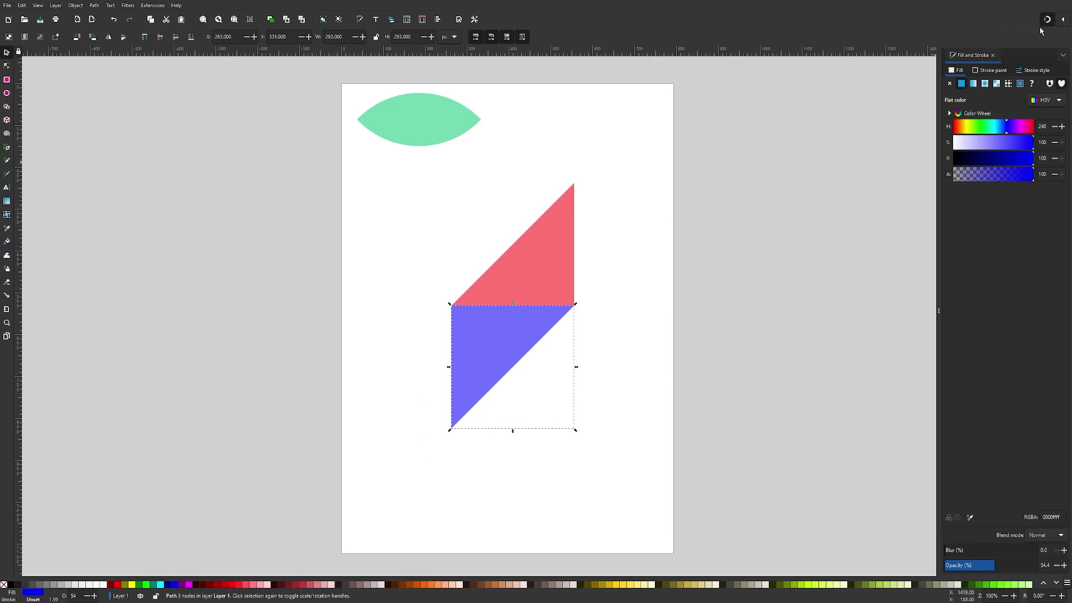
drag(660, 482, 373, 170)
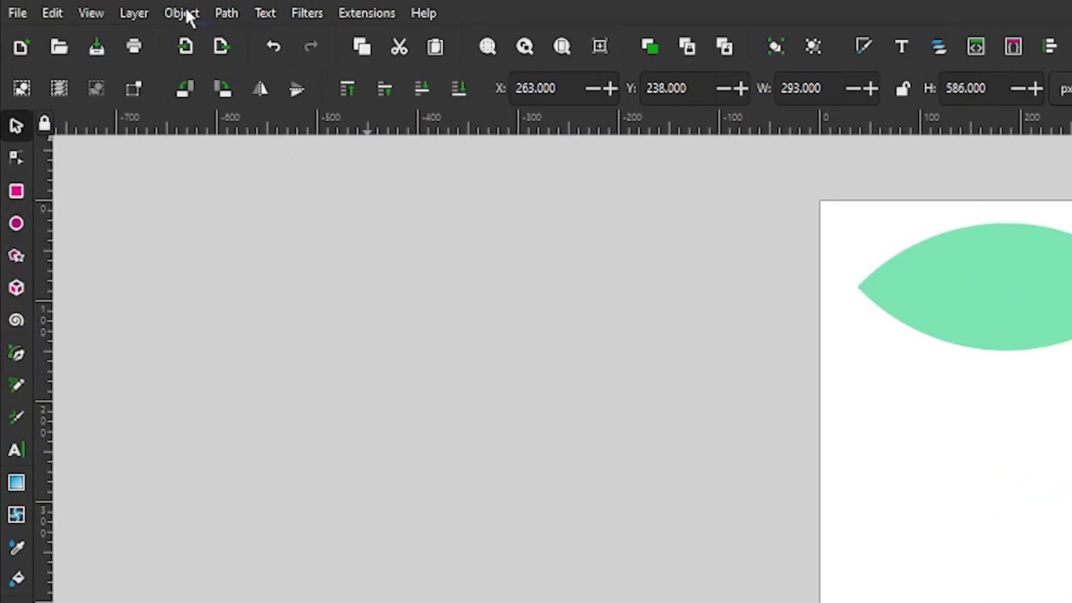
Group the two triangles and squash the group vertically to about 98 px tall
click(76, 5)
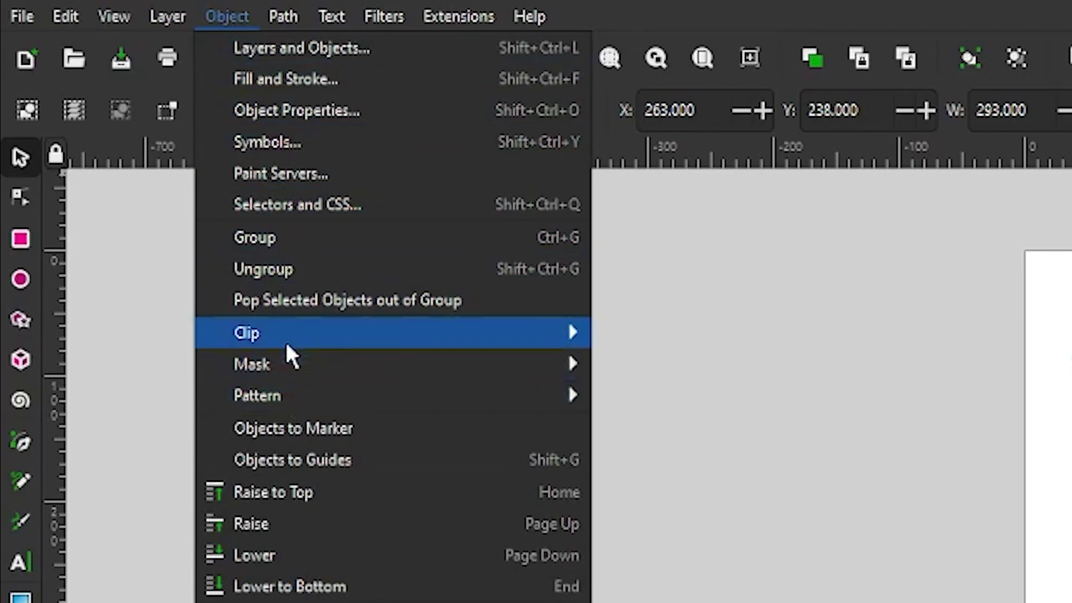
click(279, 240)
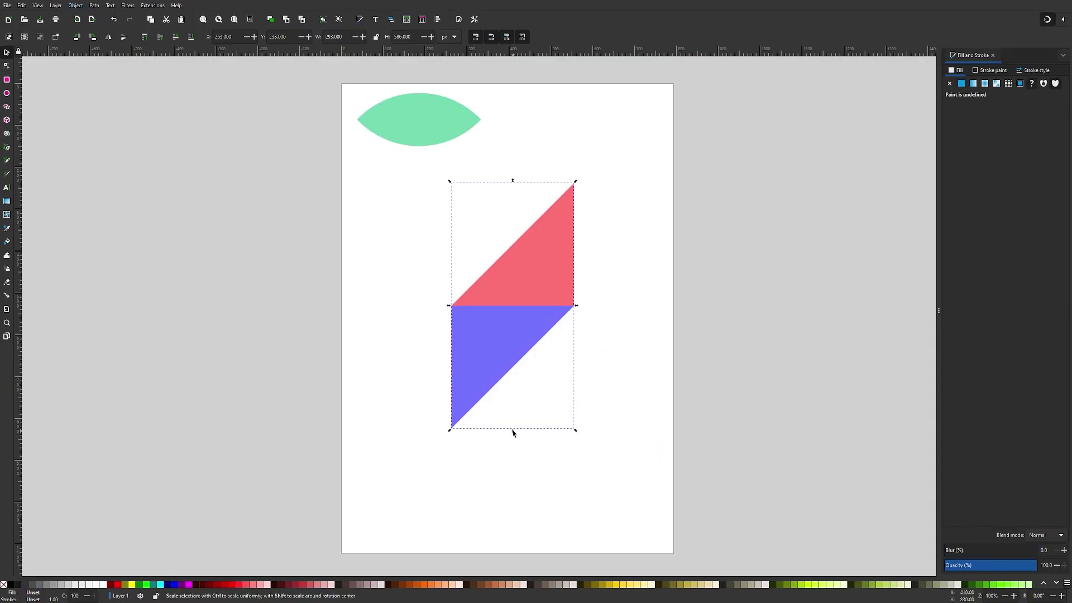
drag(513, 431, 526, 228)
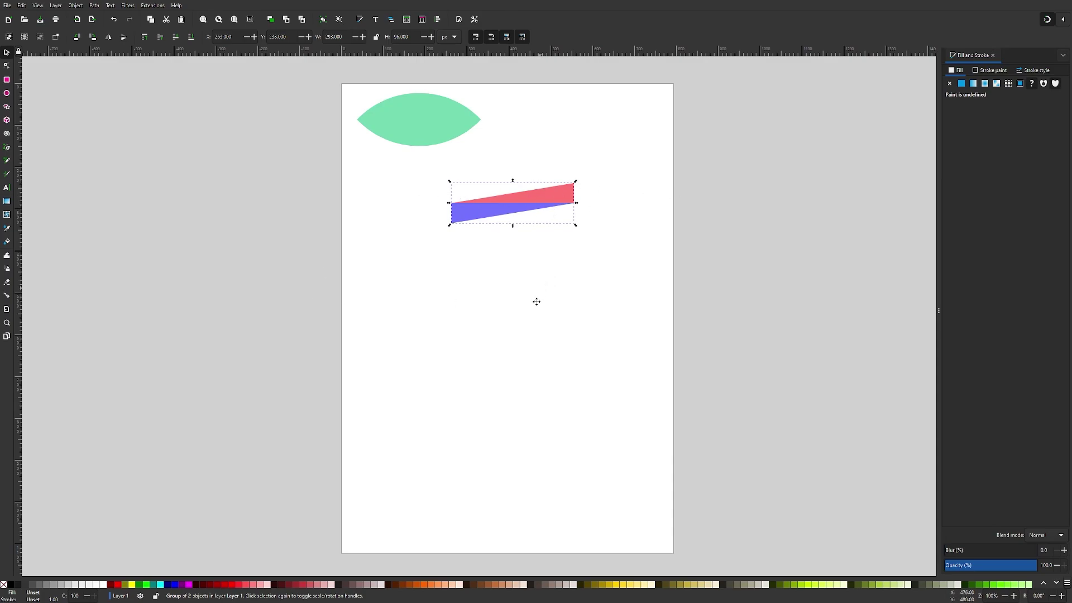
scroll(535, 299, right, 2)
scroll(536, 299, up, 1)
Move the green lens below the strip and scale it to about 532 × 228 px
drag(377, 151, 436, 375)
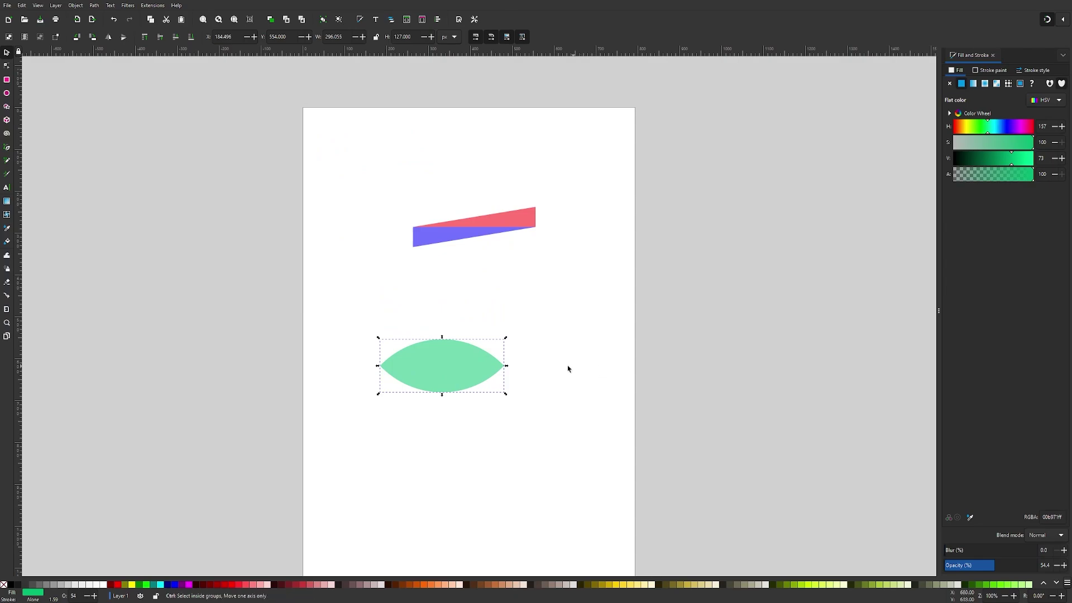
drag(505, 367, 604, 368)
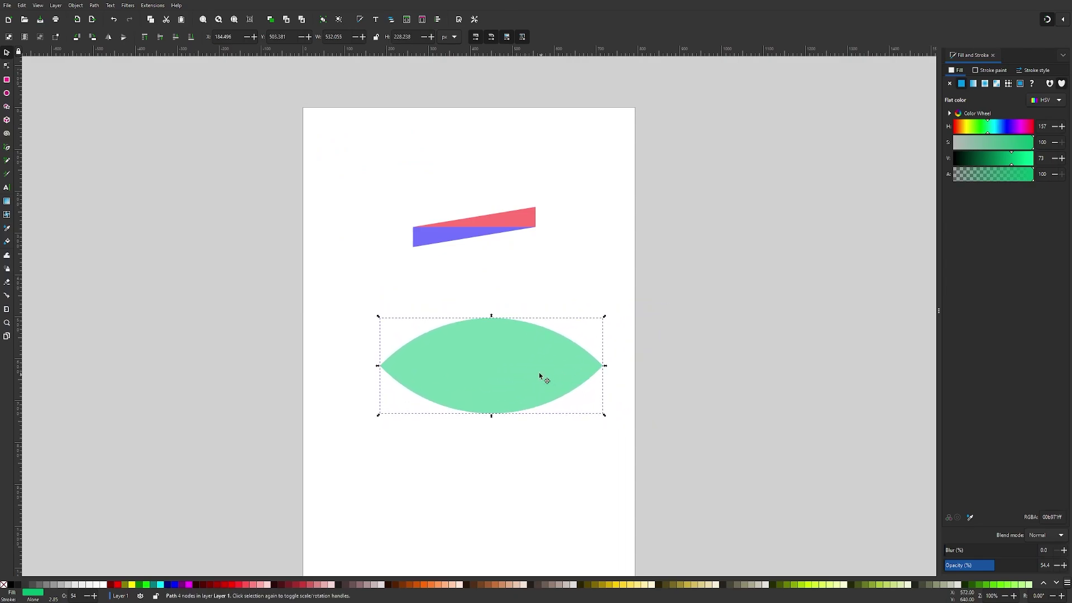
drag(538, 371, 532, 355)
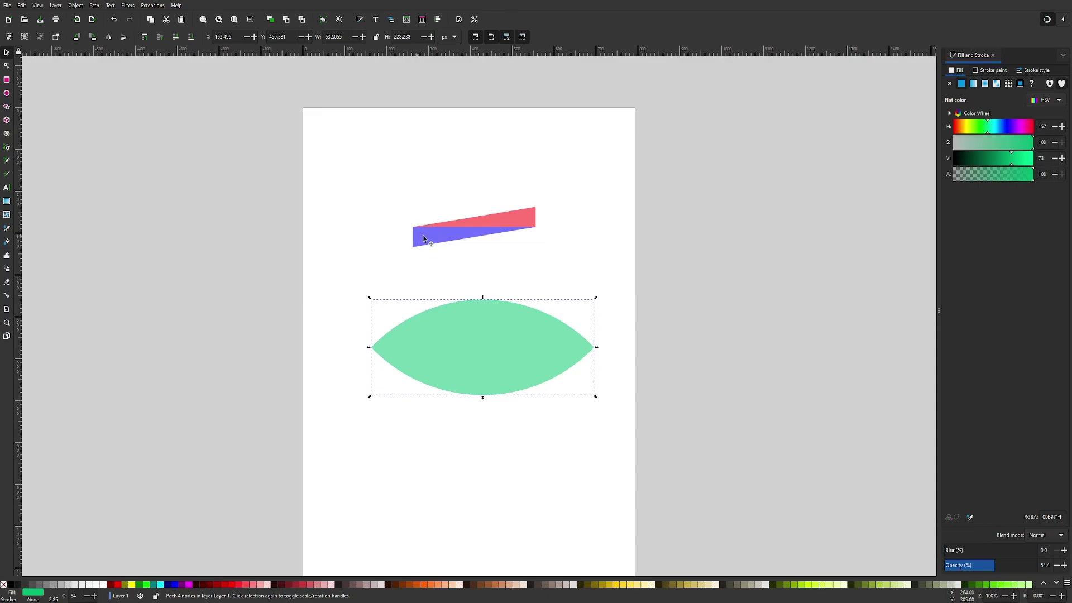
Position the red-and-blue band across the lens's left half, 468 × 98 px in size
drag(419, 234, 376, 356)
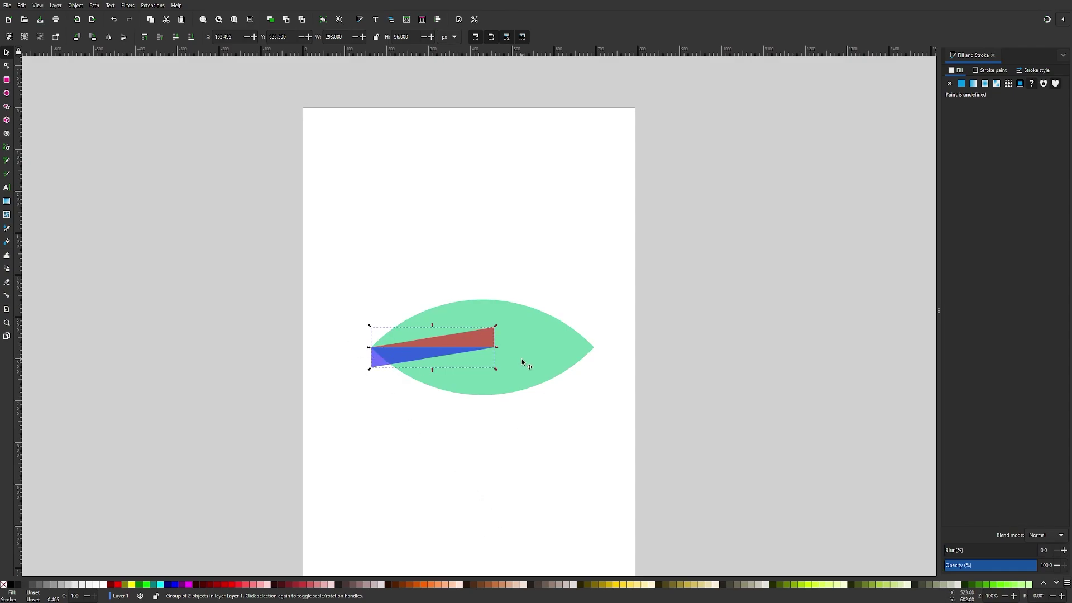
mouse_move(470, 341)
mouse_down()
mouse_move(415, 346)
mouse_move(517, 346)
mouse_move(479, 341)
mouse_up()
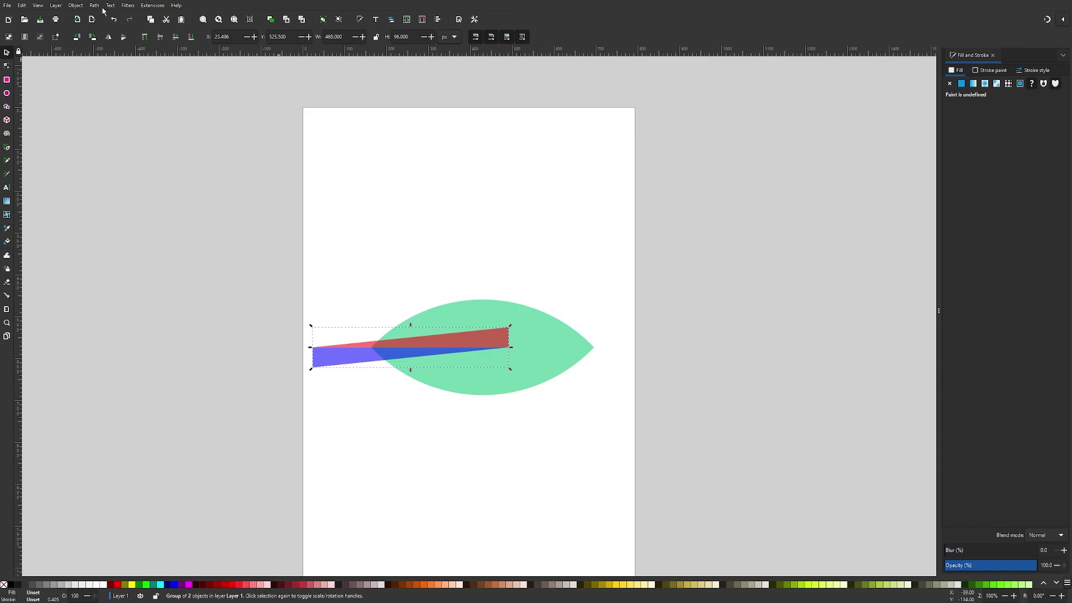
Ungroup the red and blue triangles and clear the selection
click(76, 5)
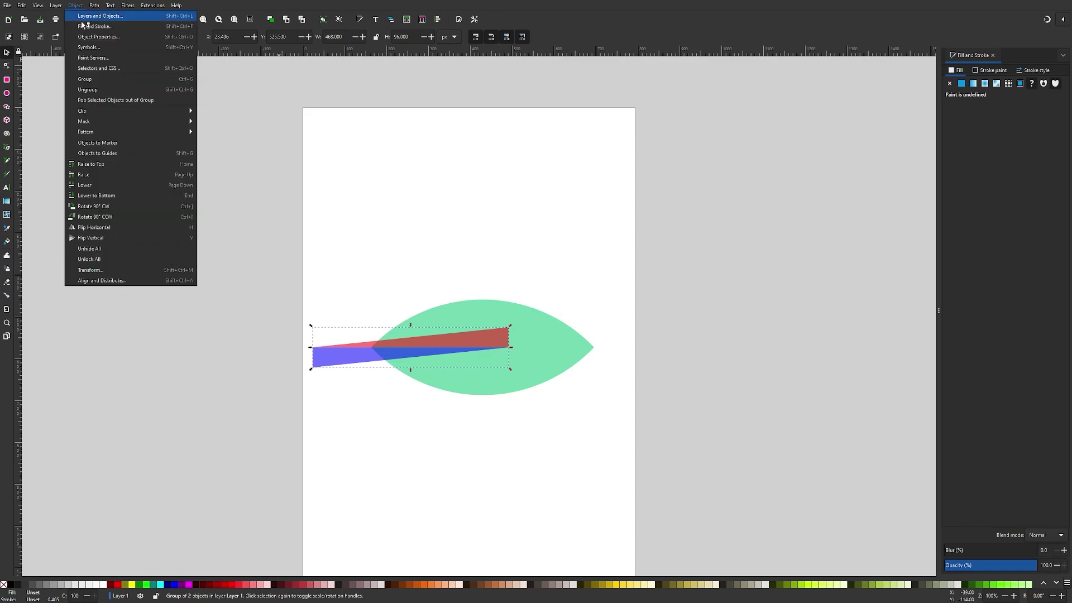
click(100, 89)
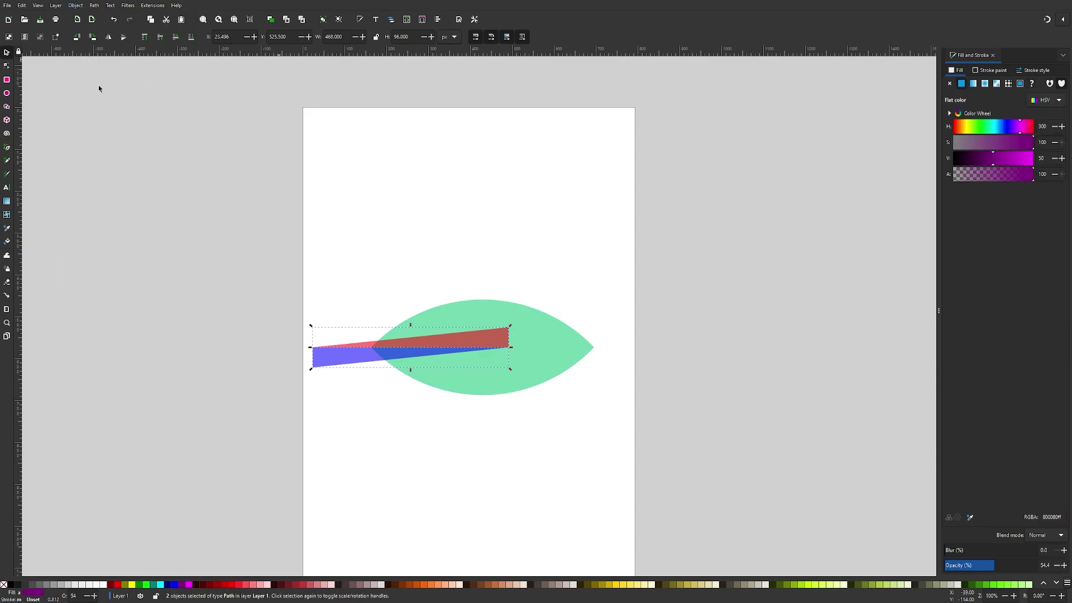
click(516, 253)
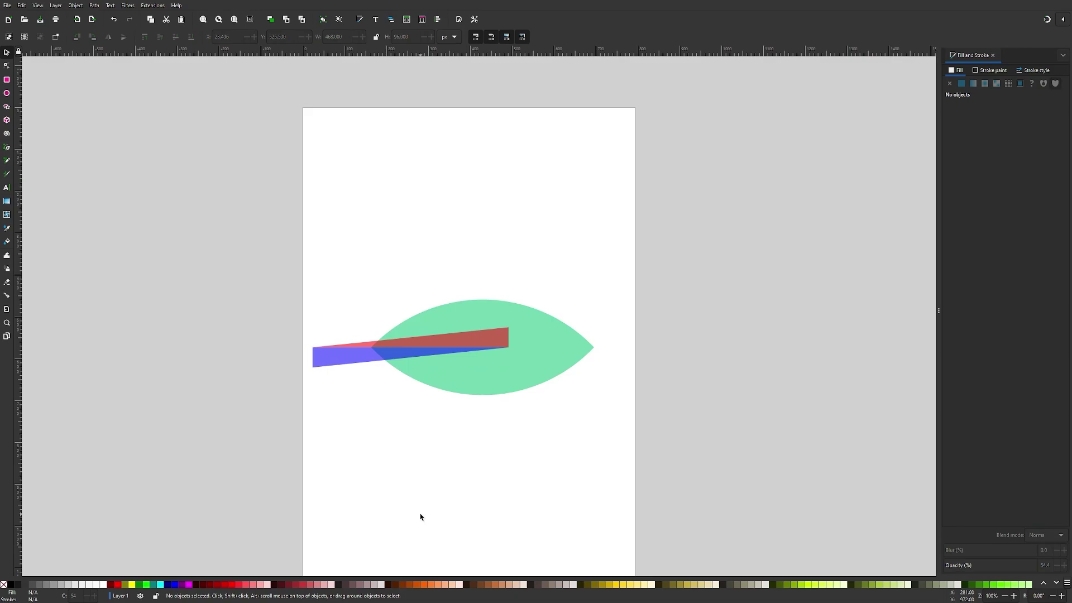
Subtract the blue triangle from the green leaf with Path > Difference, leaving a notch
click(345, 362)
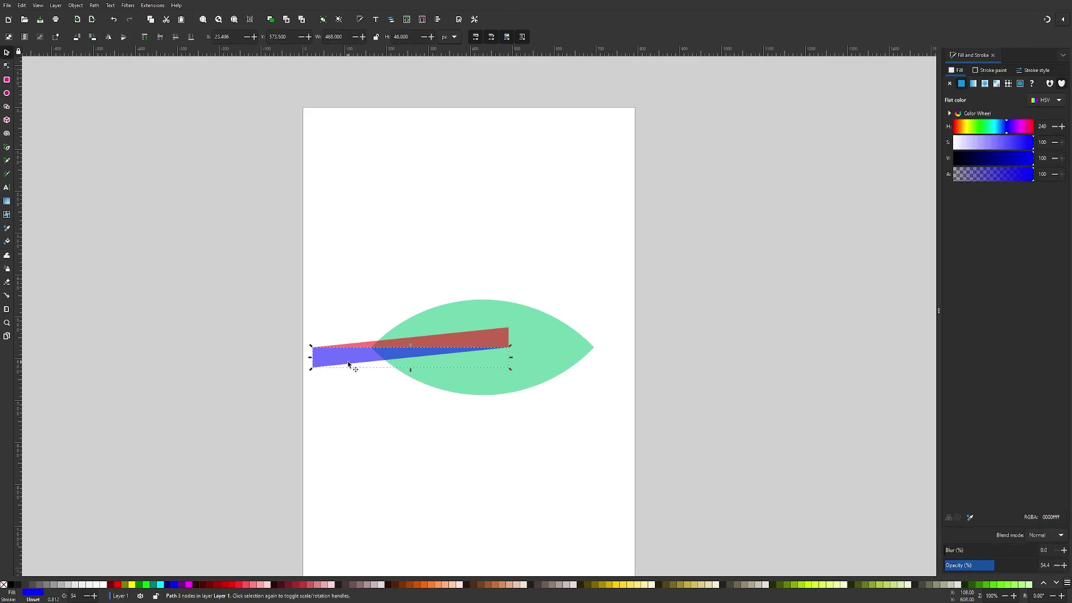
key(shift)
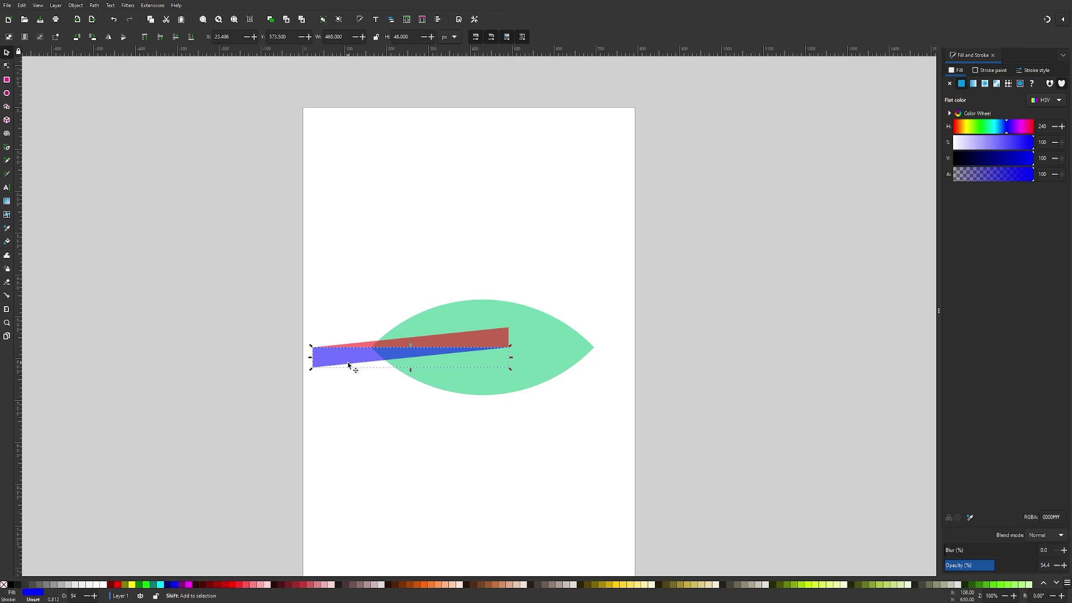
shift+click(556, 349)
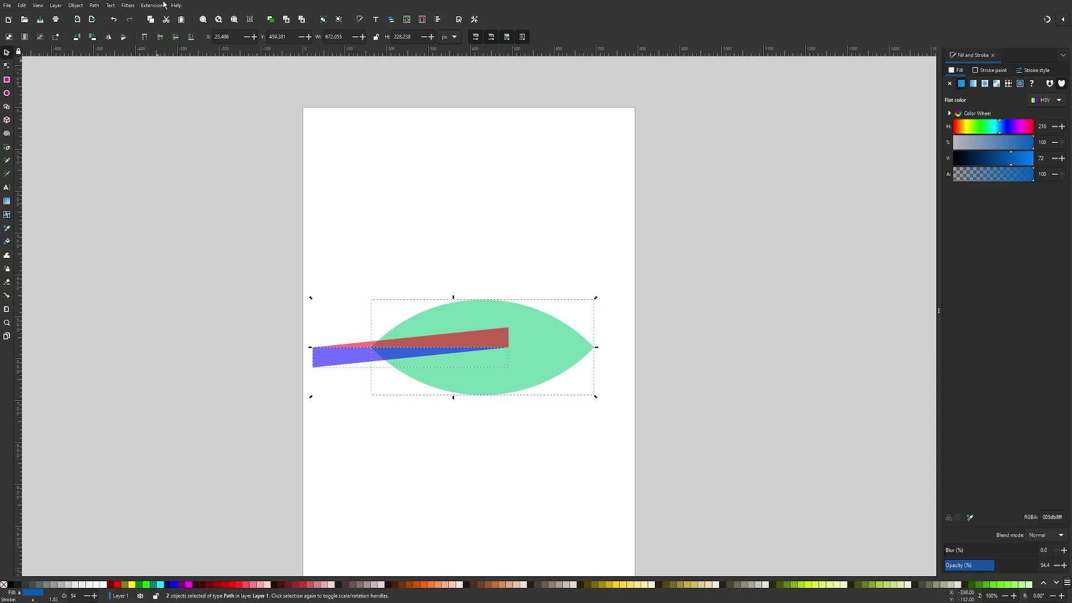
click(90, 6)
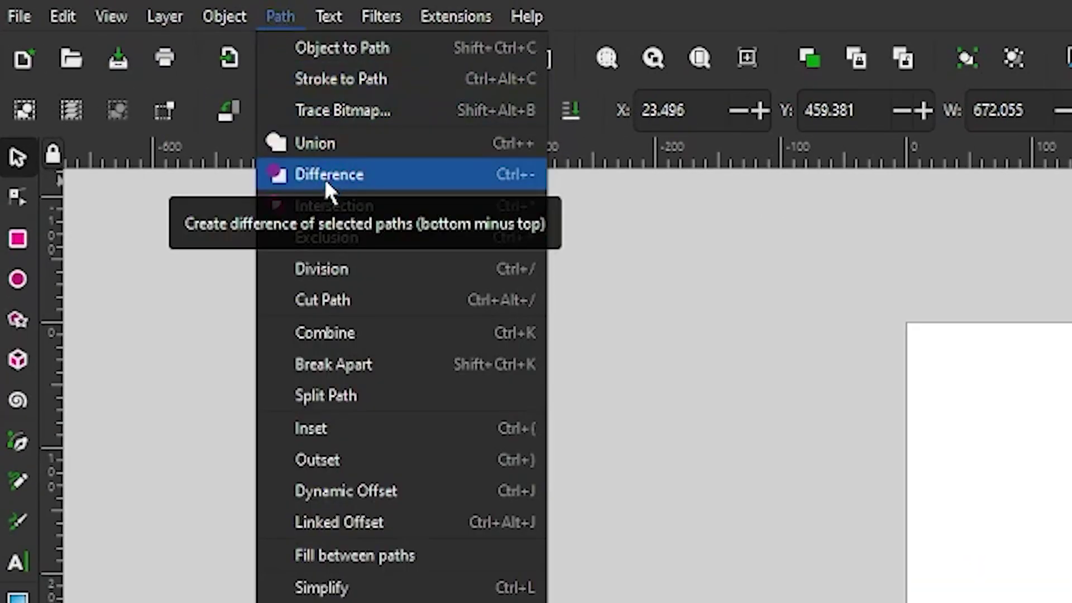
click(324, 179)
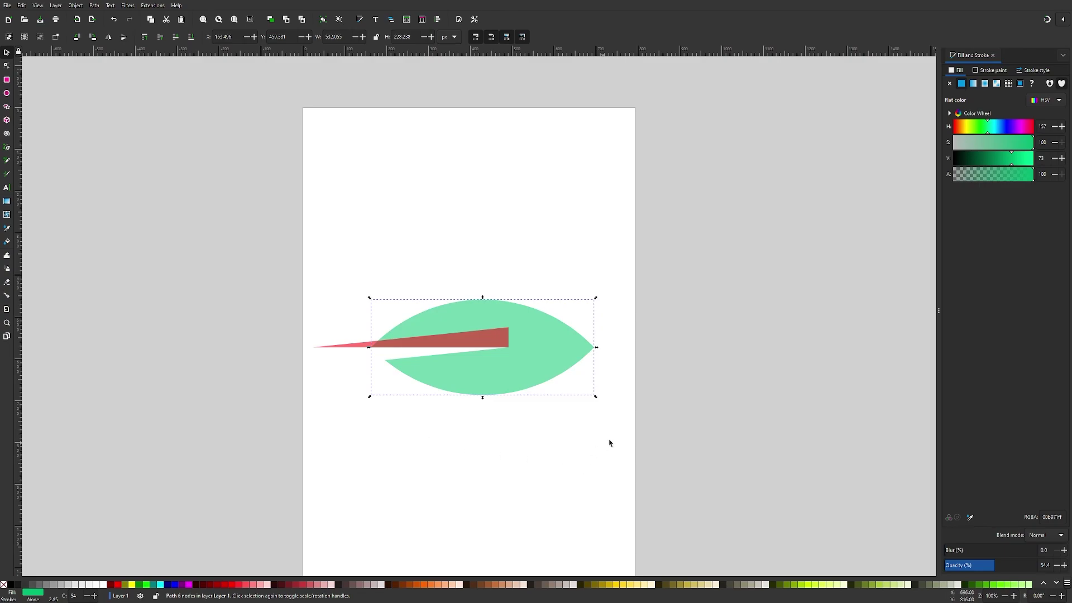
Merge the red triangle into the leaf with Path > Union
drag(721, 462, 233, 264)
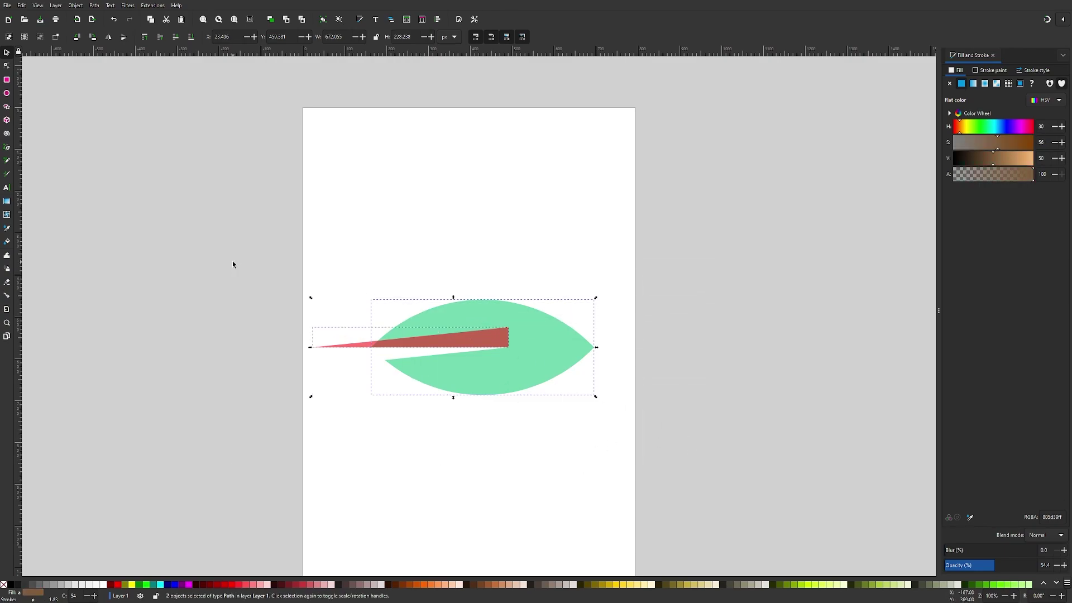
click(94, 6)
click(105, 48)
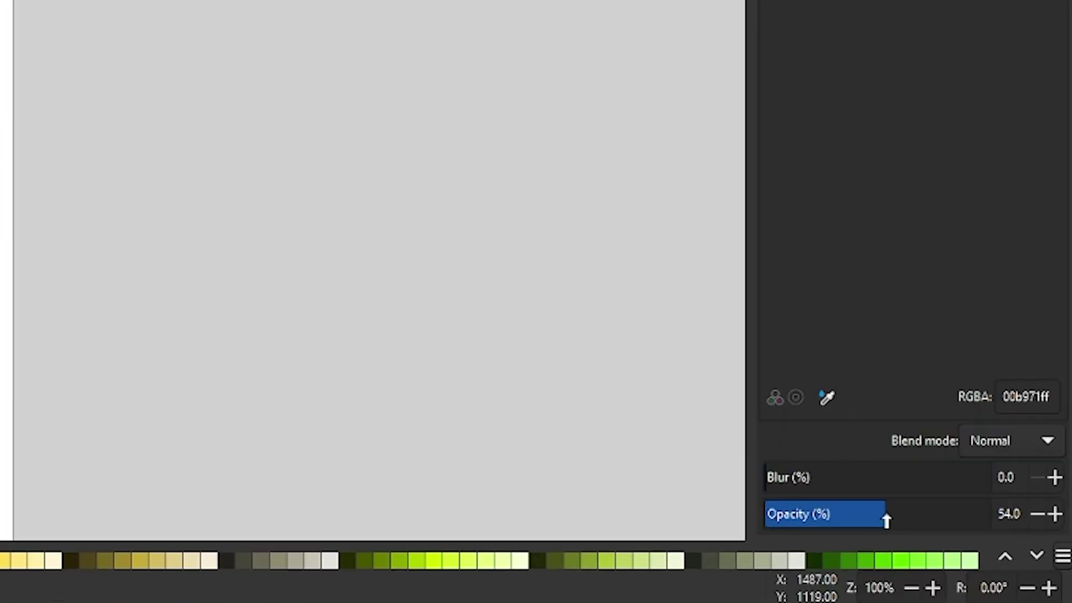
Set the leaf to 100% opacity, shrink it to about 352 × 106 px and move it to the page top
drag(994, 567, 1036, 565)
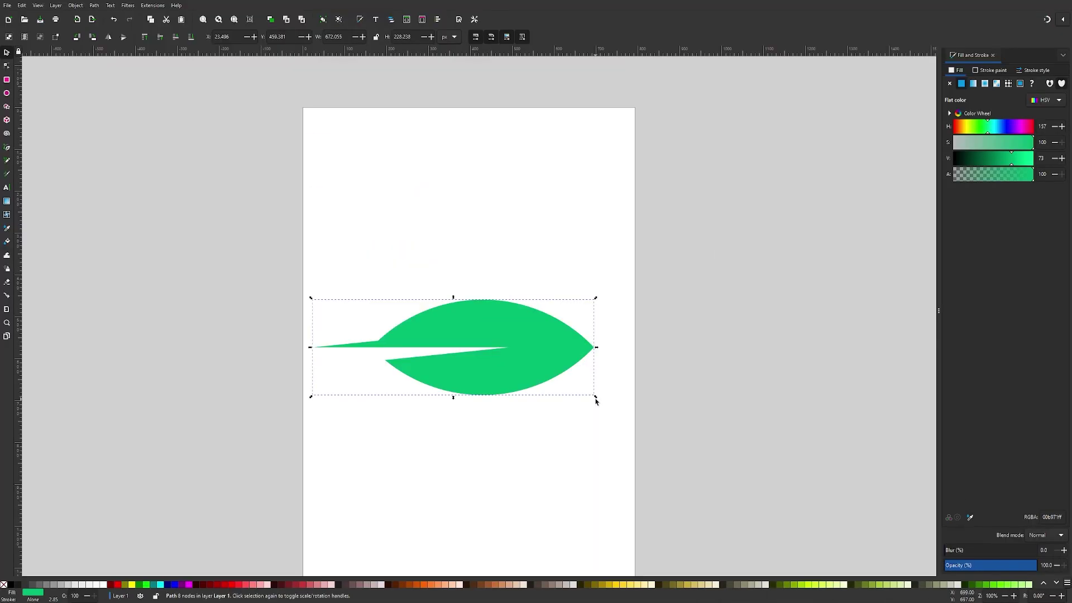
drag(595, 399, 445, 365)
drag(381, 331, 386, 148)
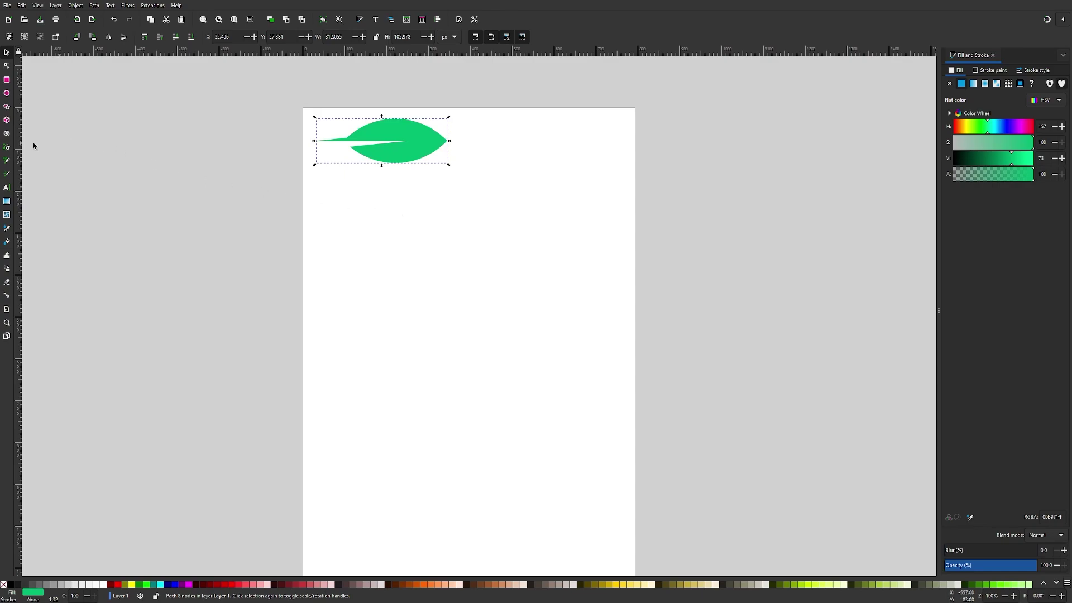
Copy the leaf and set the Pencil's shape to 'From clipboard'
right_click(403, 138)
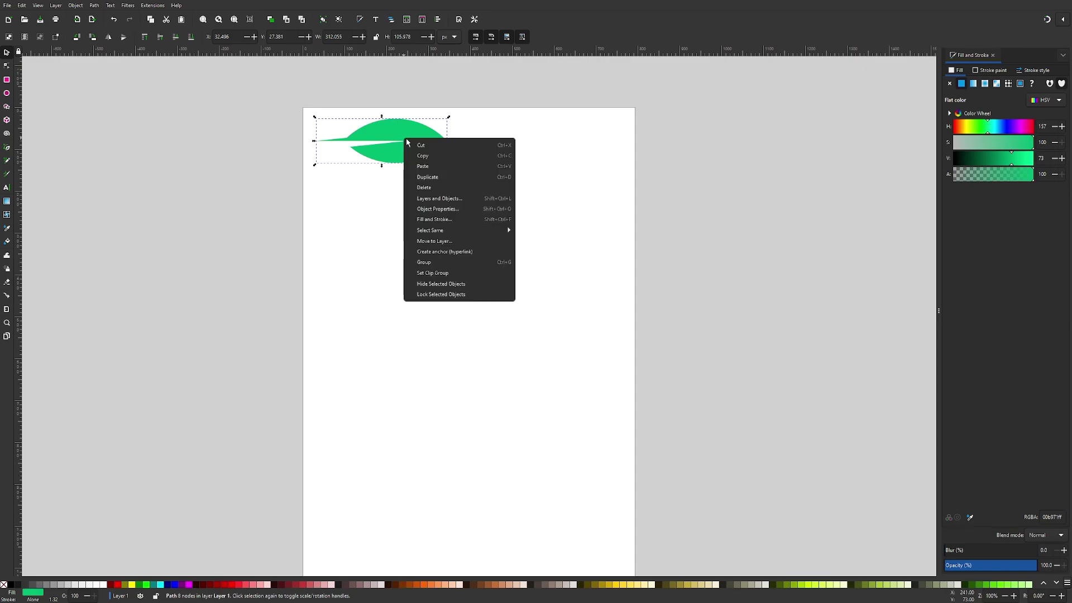
click(437, 156)
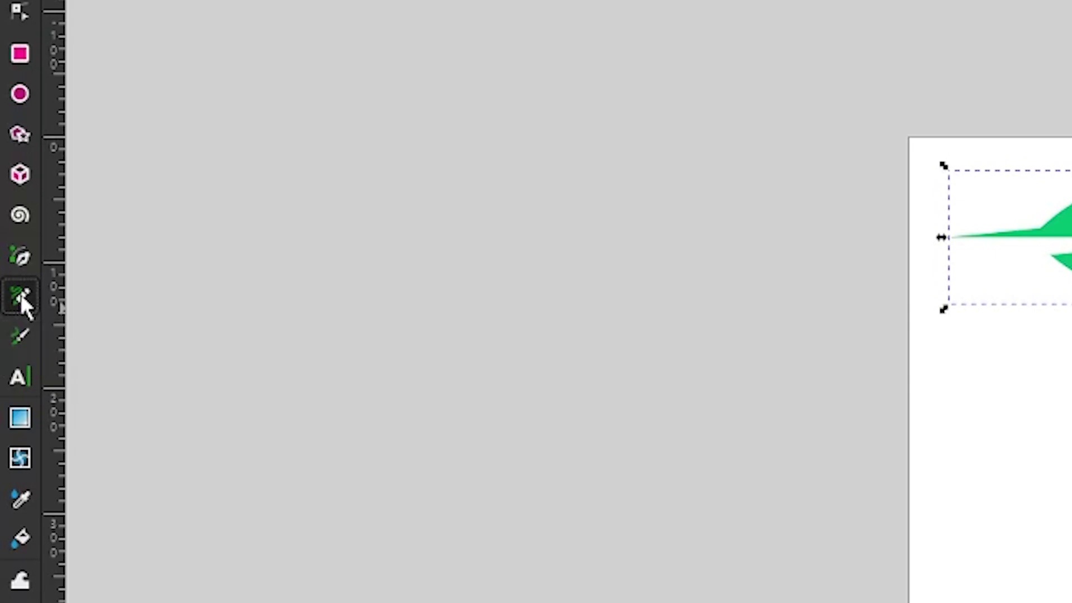
click(21, 296)
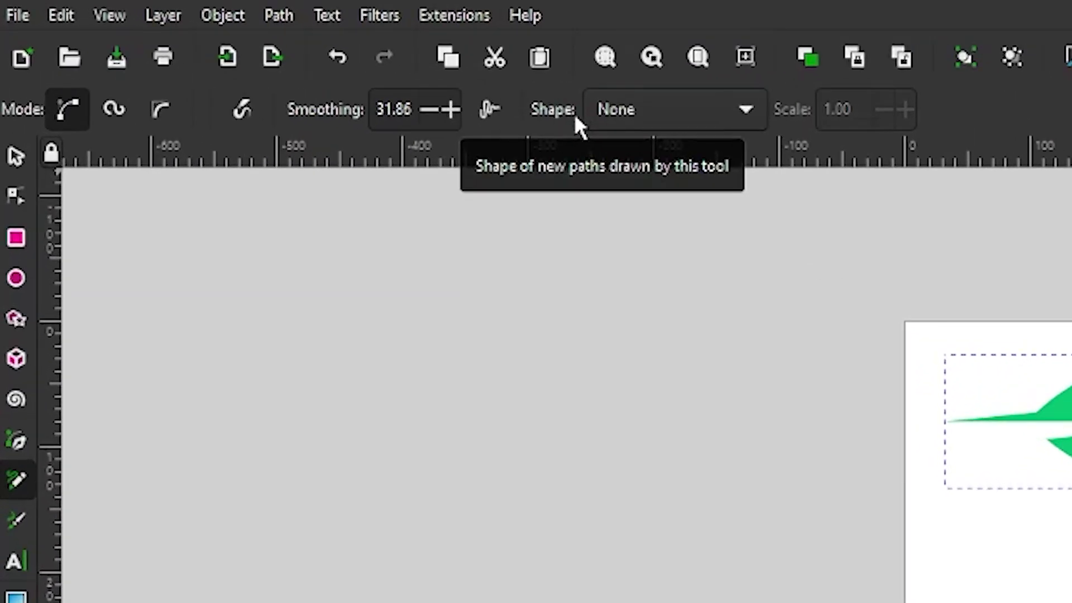
click(746, 112)
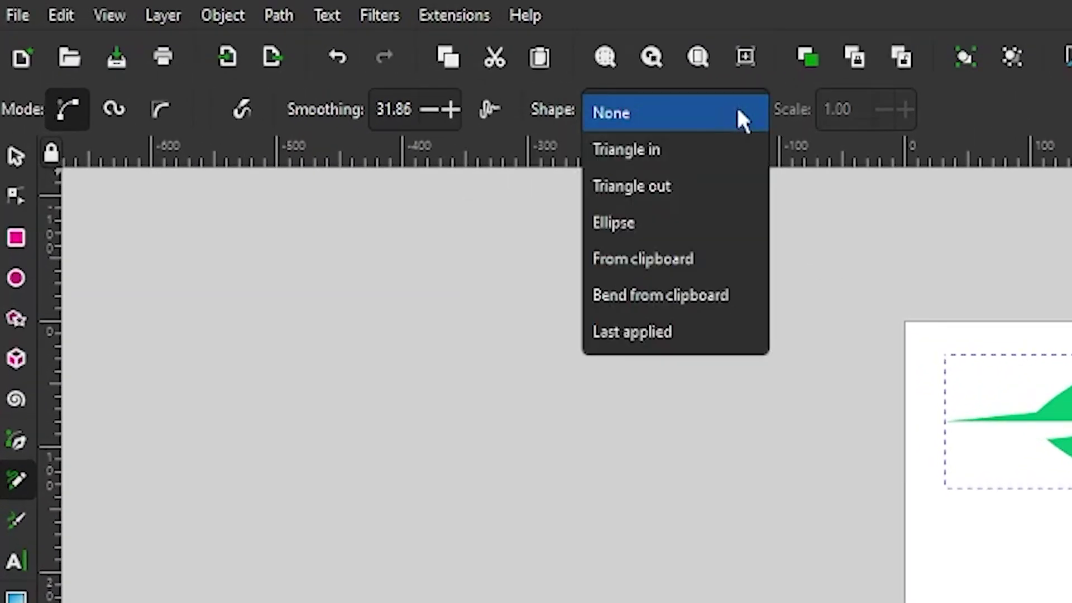
click(682, 258)
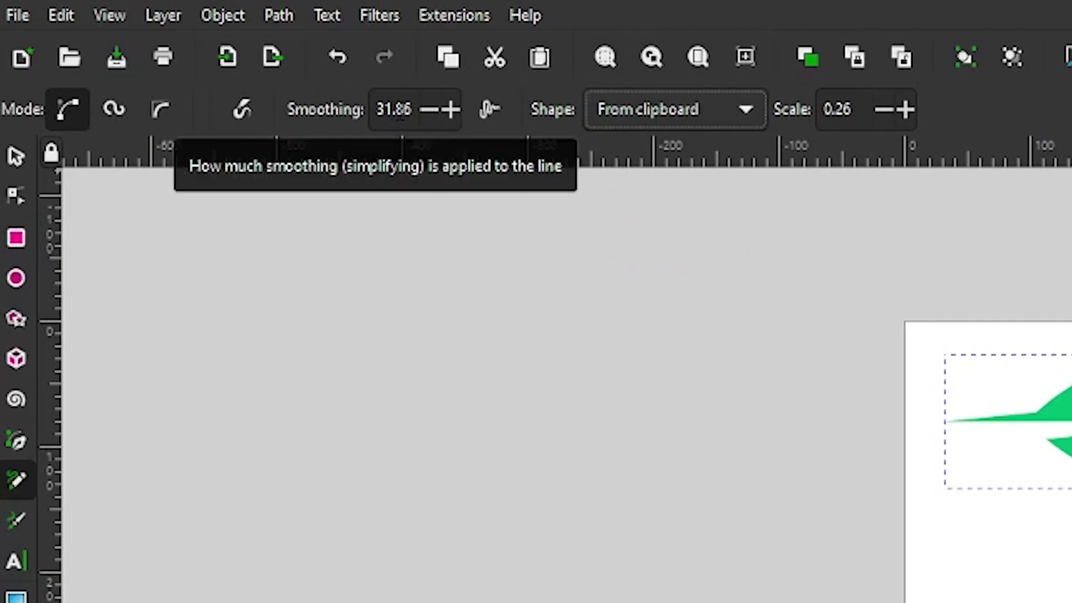
Set the Pencil smoothing to 60
double_click(400, 111)
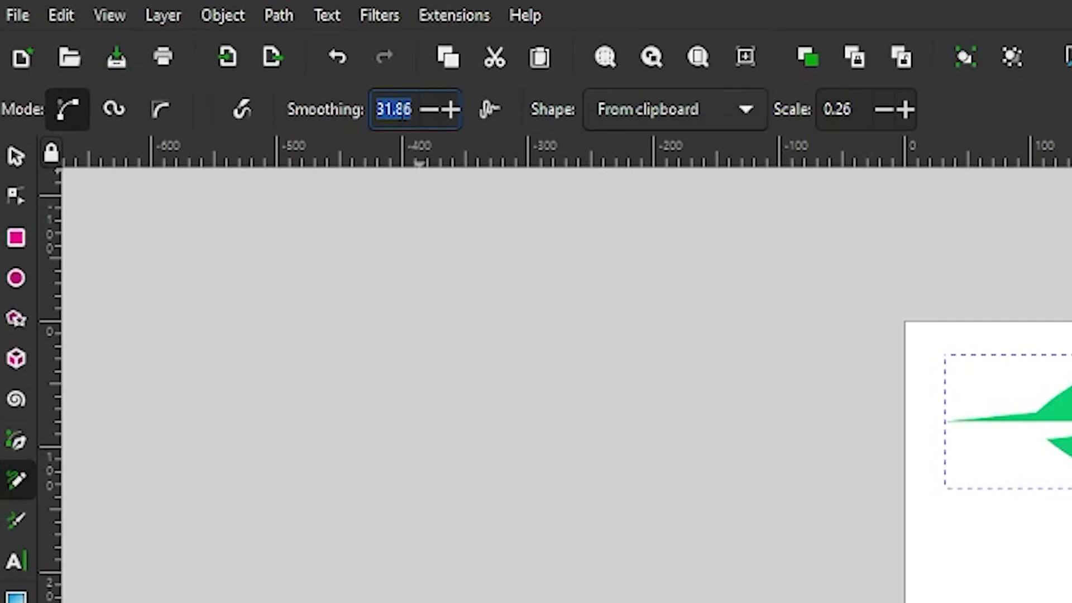
text(60)
key(Return)
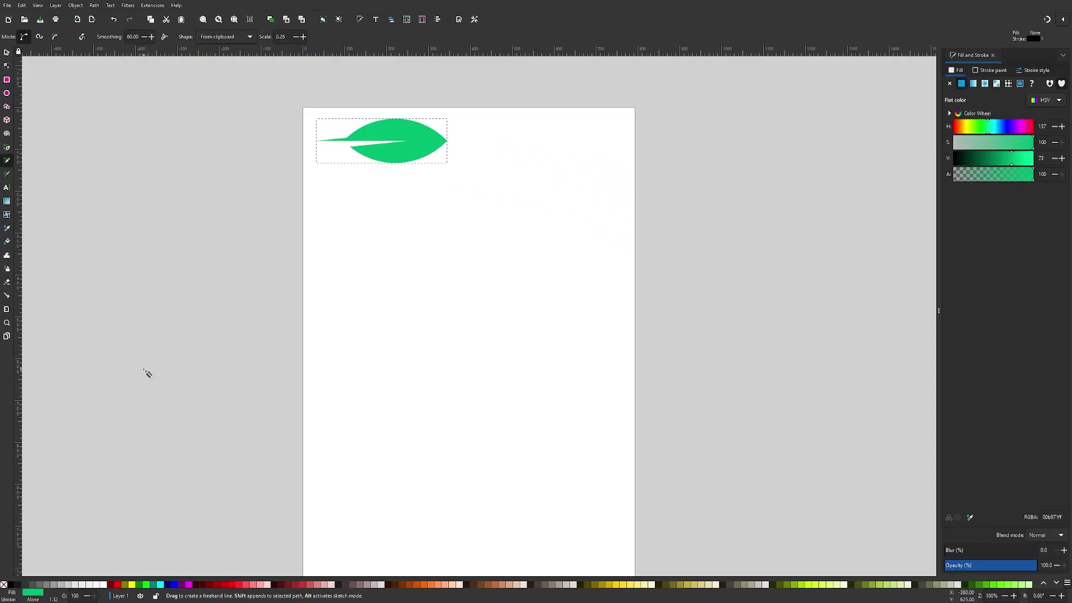
Draw a long S-curve carrying the leaf shape and pull a handle from its left end to widen it
mouse_move(143, 370)
mouse_down()
mouse_move(295, 303)
mouse_move(718, 383)
mouse_move(787, 303)
mouse_up()
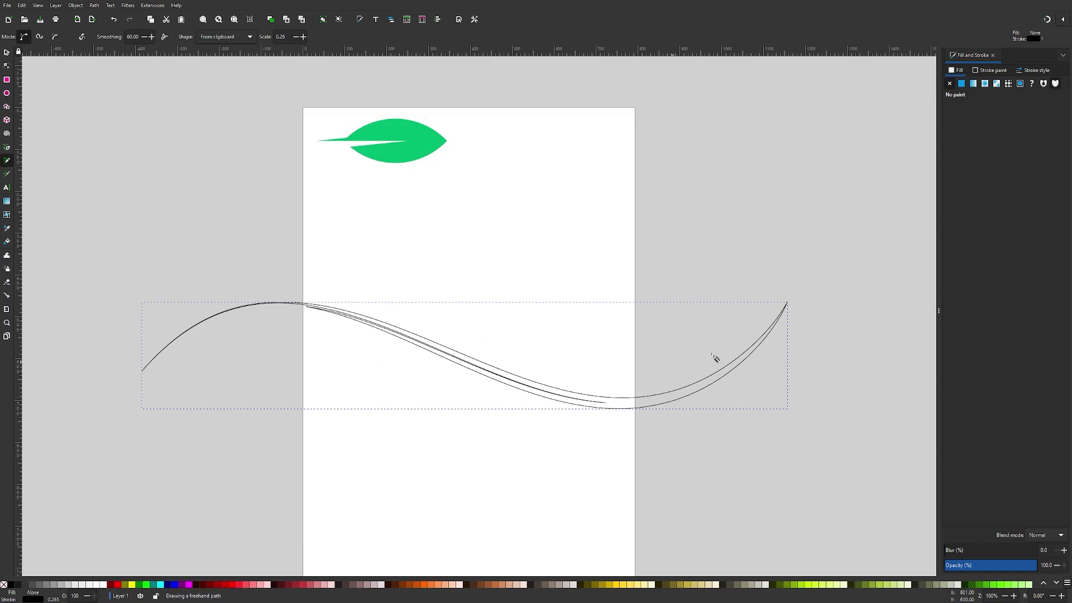
click(7, 66)
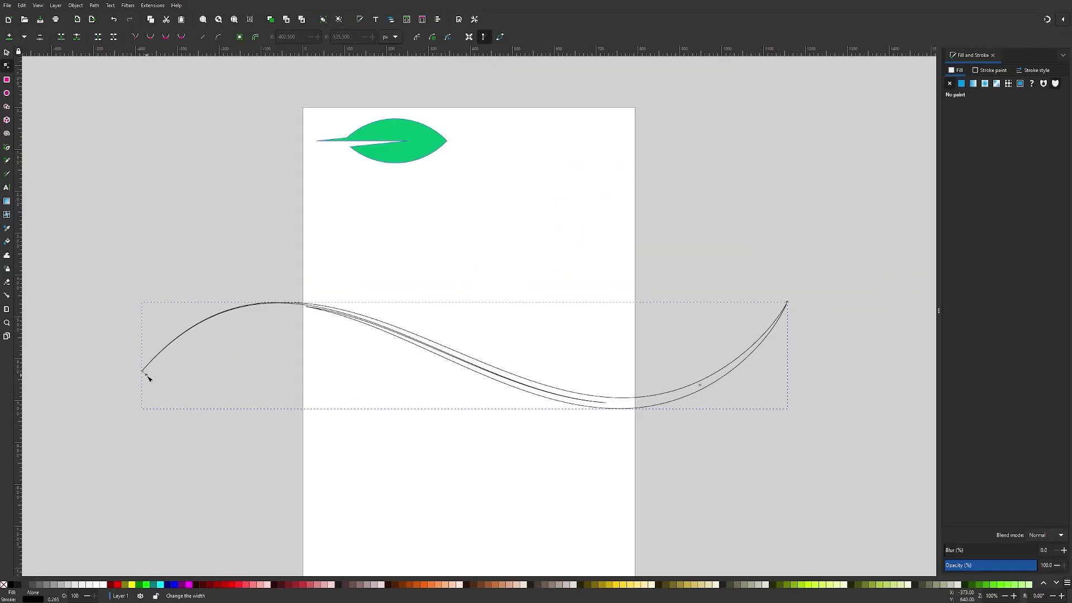
drag(148, 378, 230, 447)
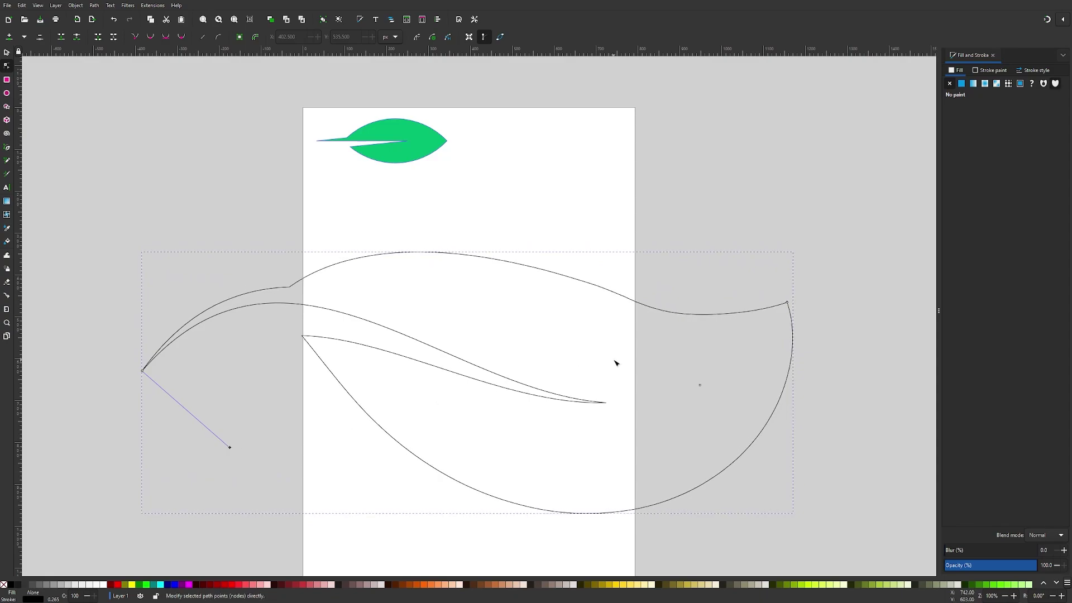
Fill the leaf green 008000 with no stroke and shrink it to about a third
click(143, 584)
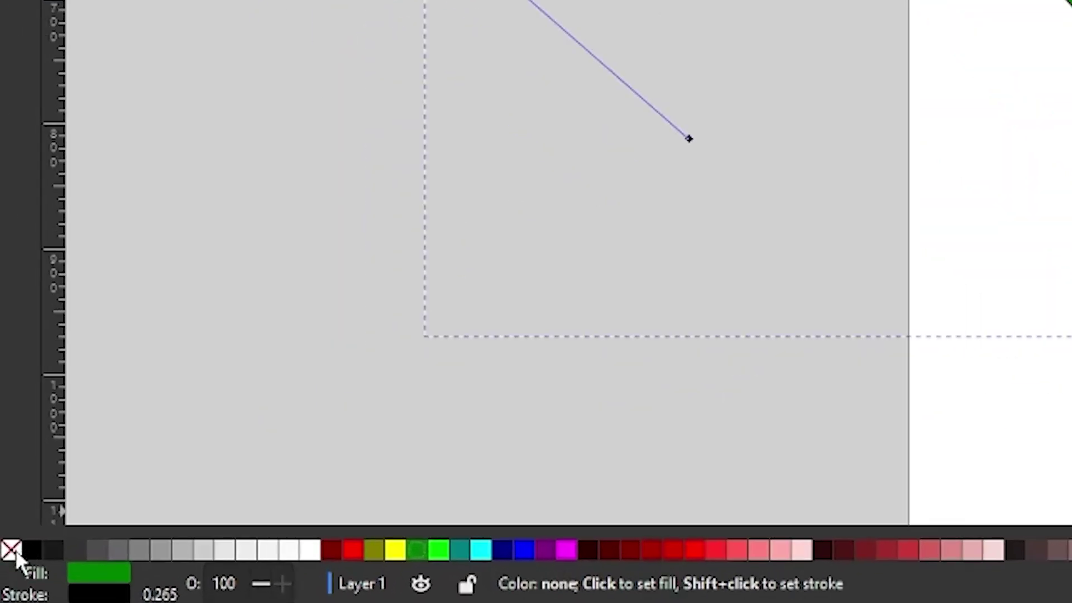
shift+click(5, 585)
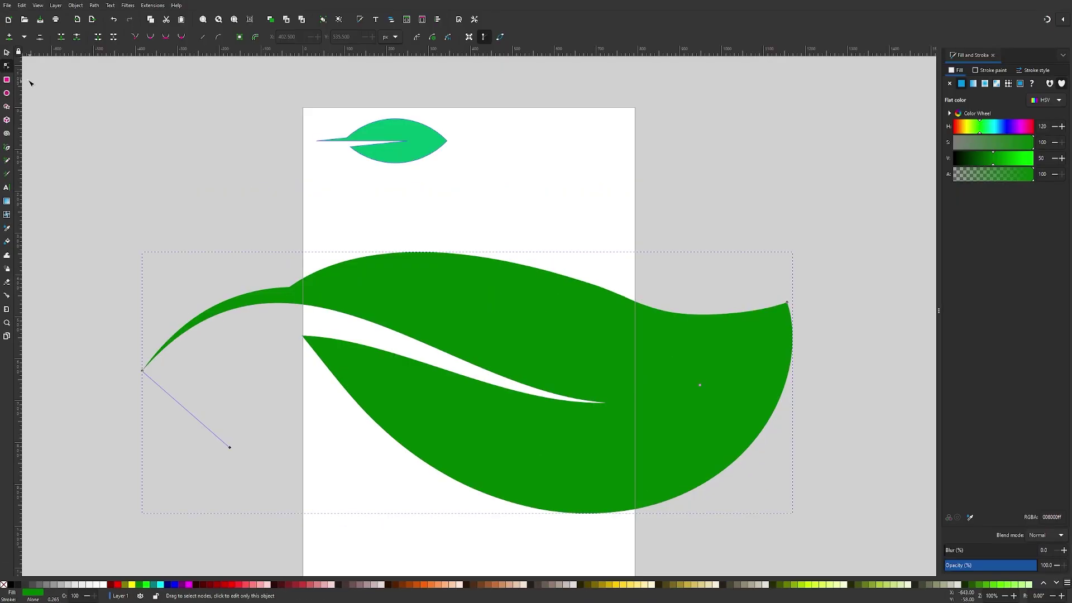
click(6, 53)
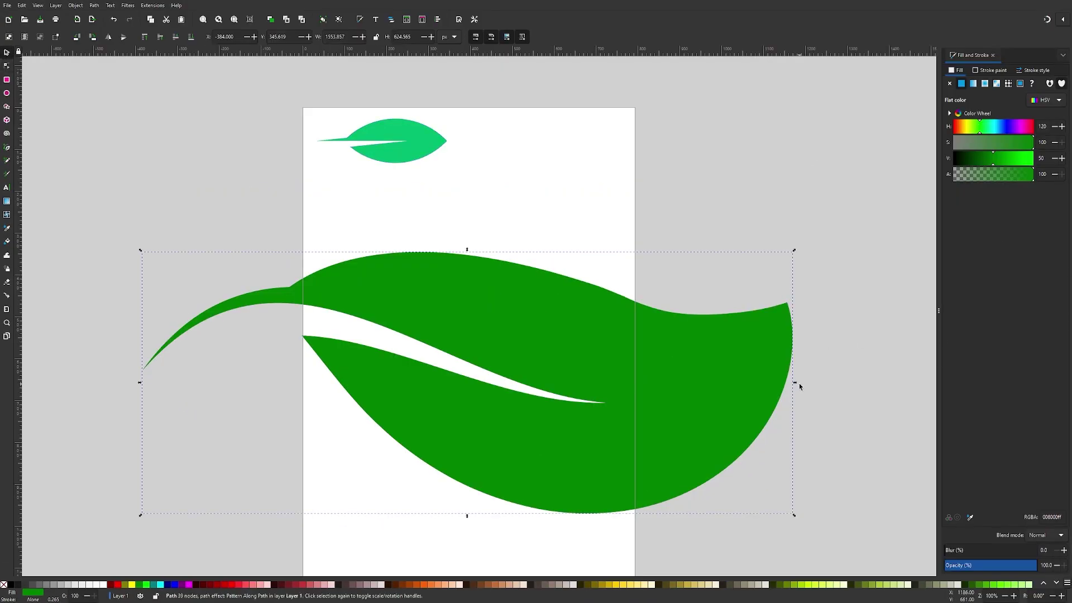
drag(795, 381, 483, 325)
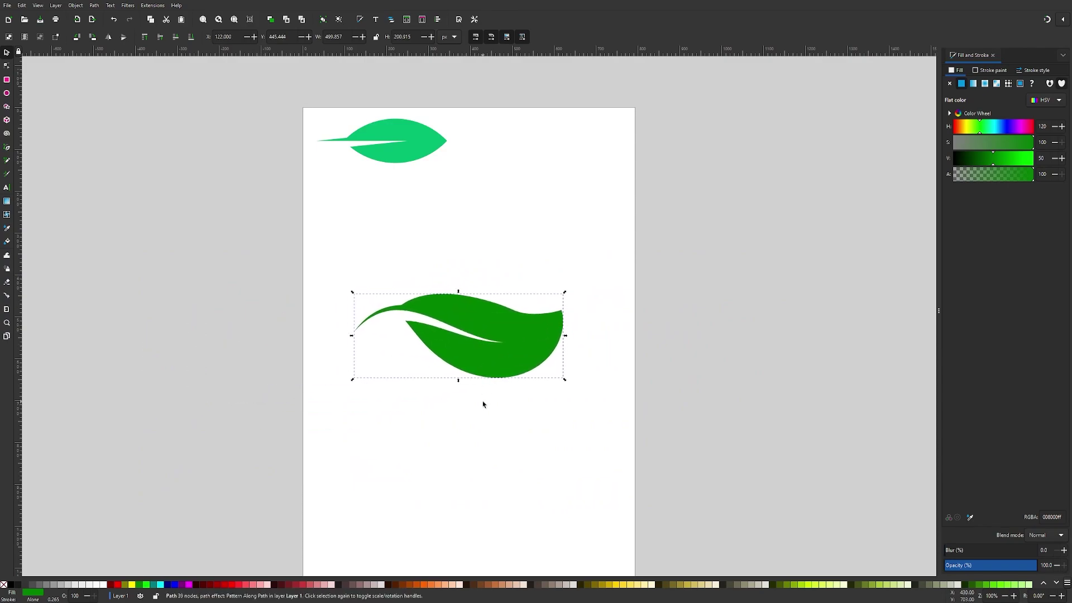
Convert the leaf to a plain path with Object to Path and deselect it
click(92, 6)
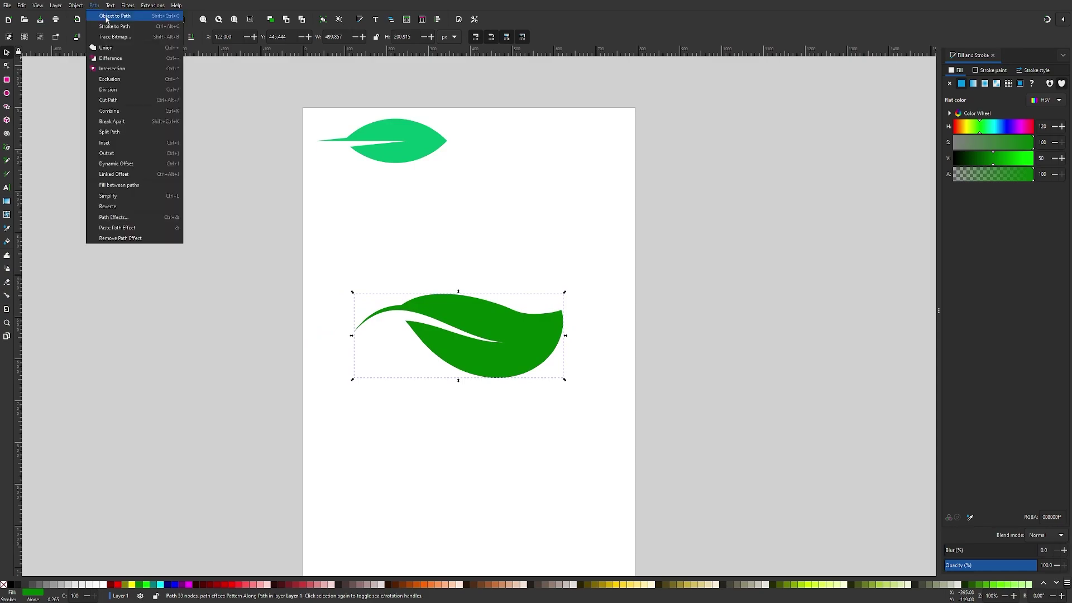
click(106, 17)
click(453, 446)
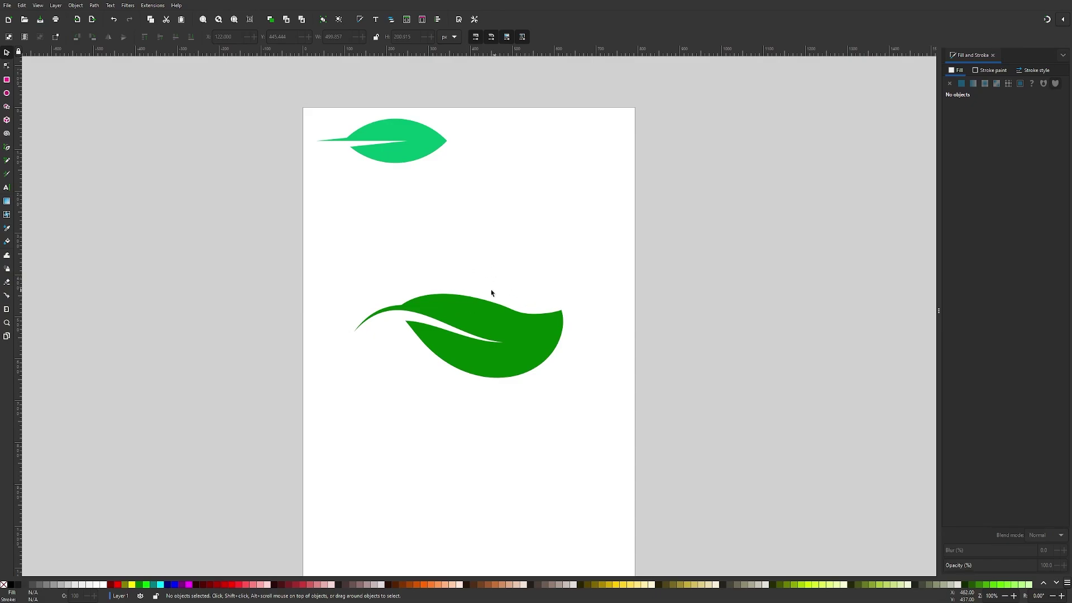
Delete the extra nodes along the leaf's top edge with the Node tool
key(ctrl)
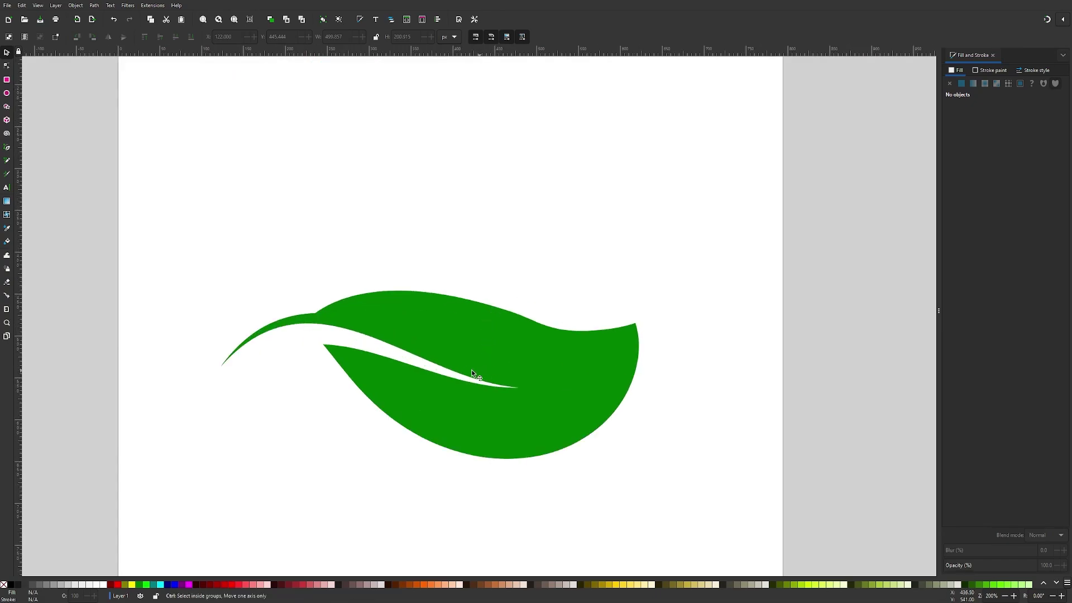
click(7, 66)
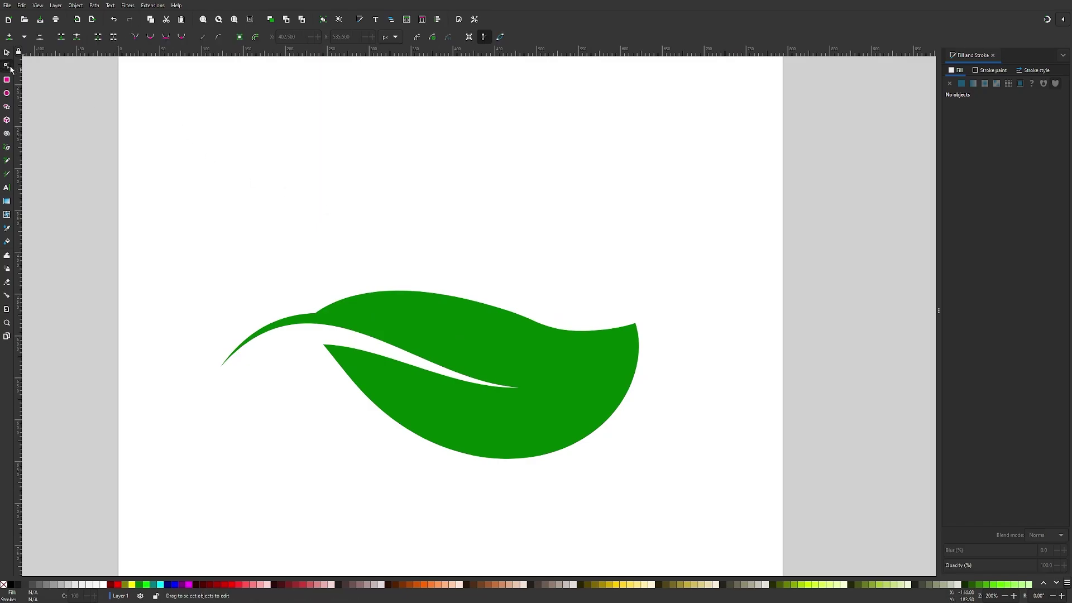
click(468, 325)
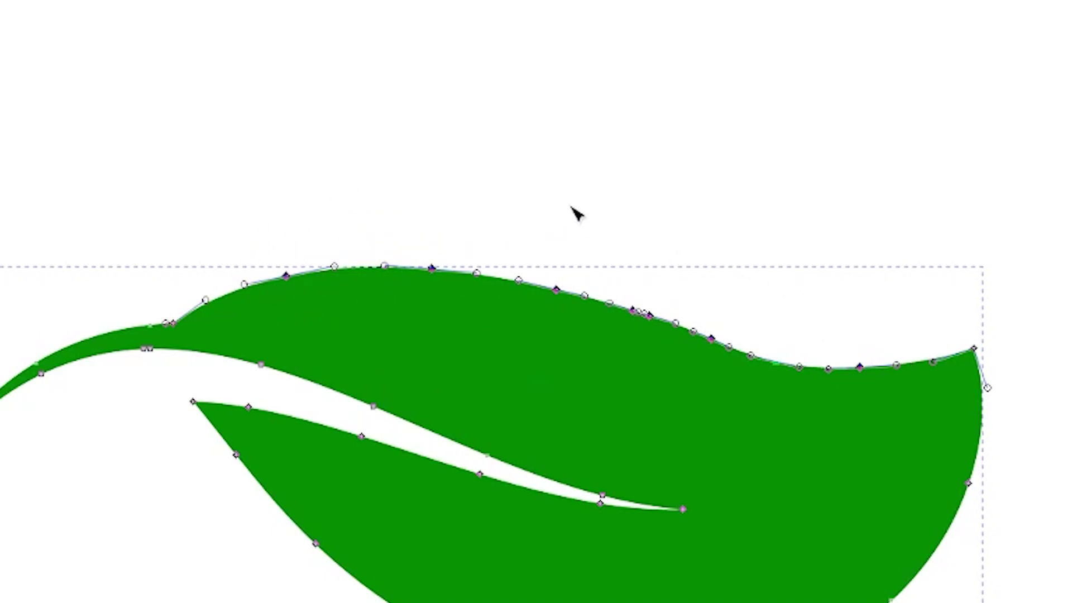
key(Delete)
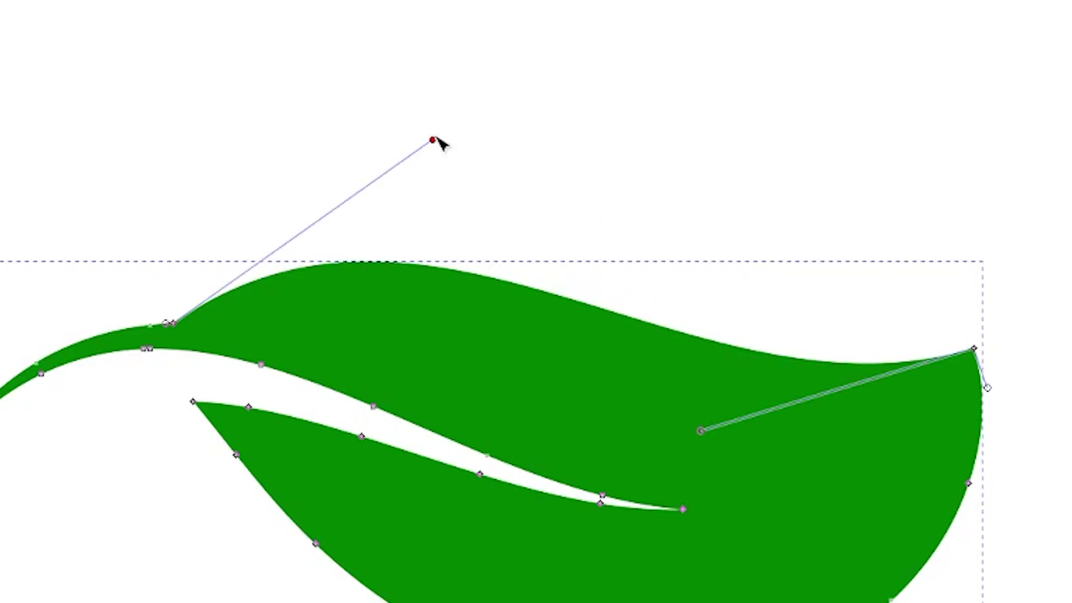
Drag the remaining handles so the top edge arches higher in one smooth curve
drag(433, 139, 489, 68)
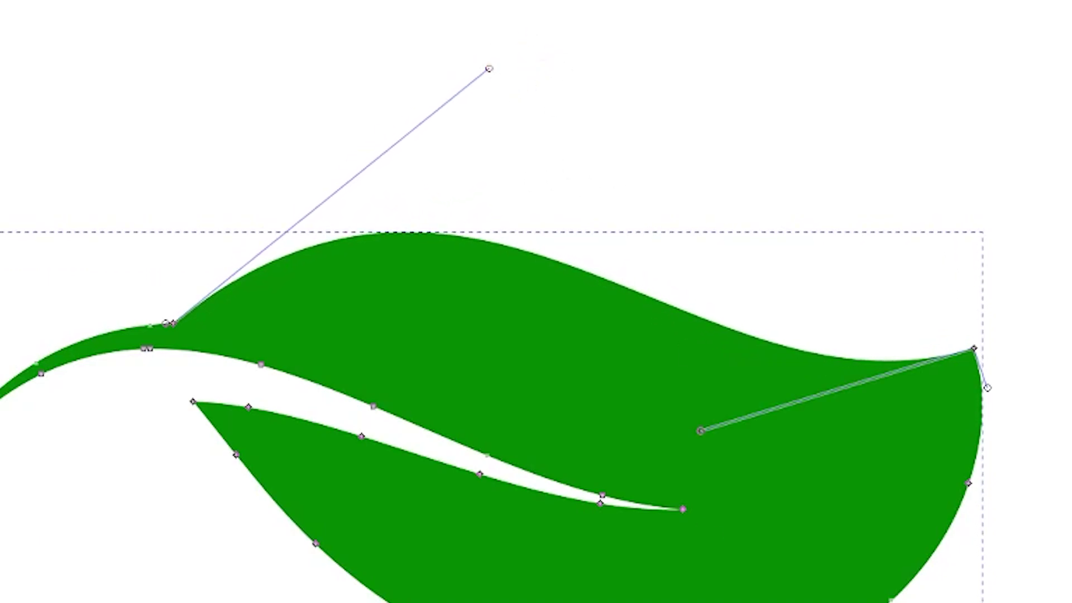
drag(701, 431, 814, 473)
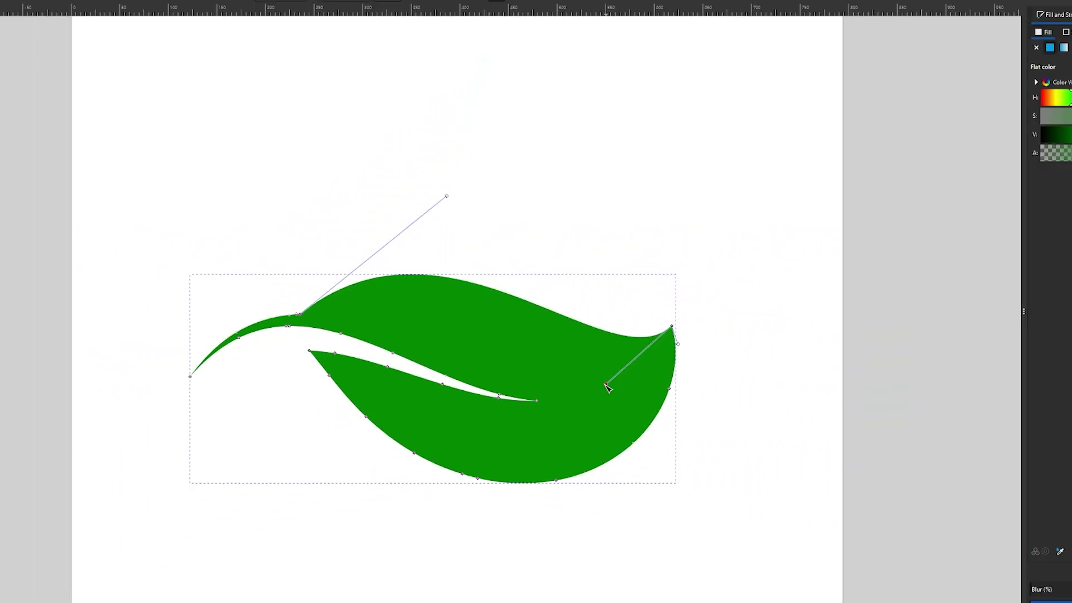
drag(572, 374, 569, 375)
drag(441, 211, 458, 192)
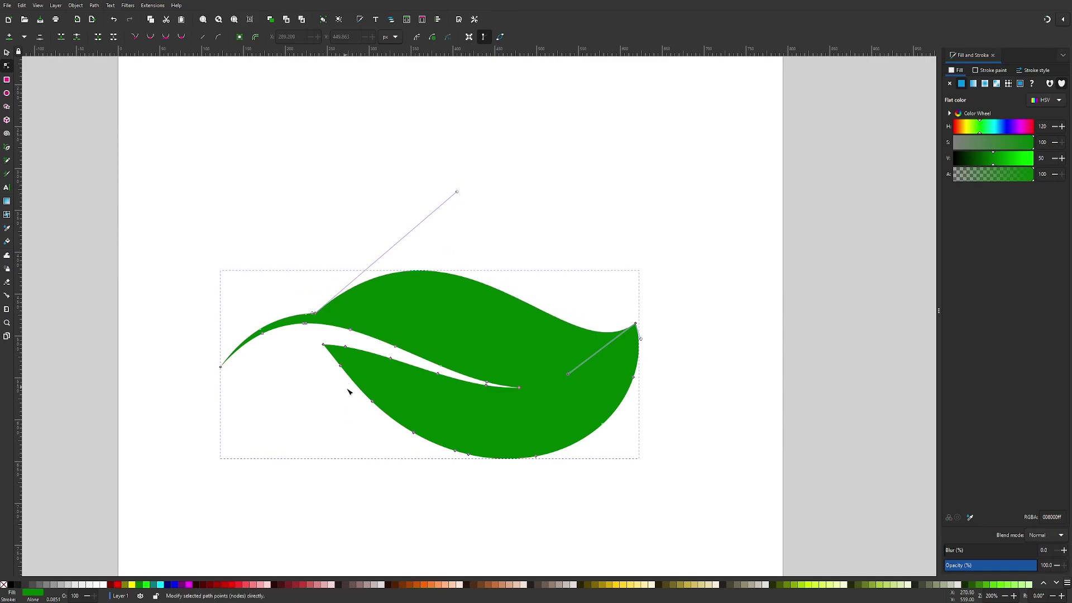
Delete the nine lower-edge nodes and reshape the lower-left and right curves
click(340, 366)
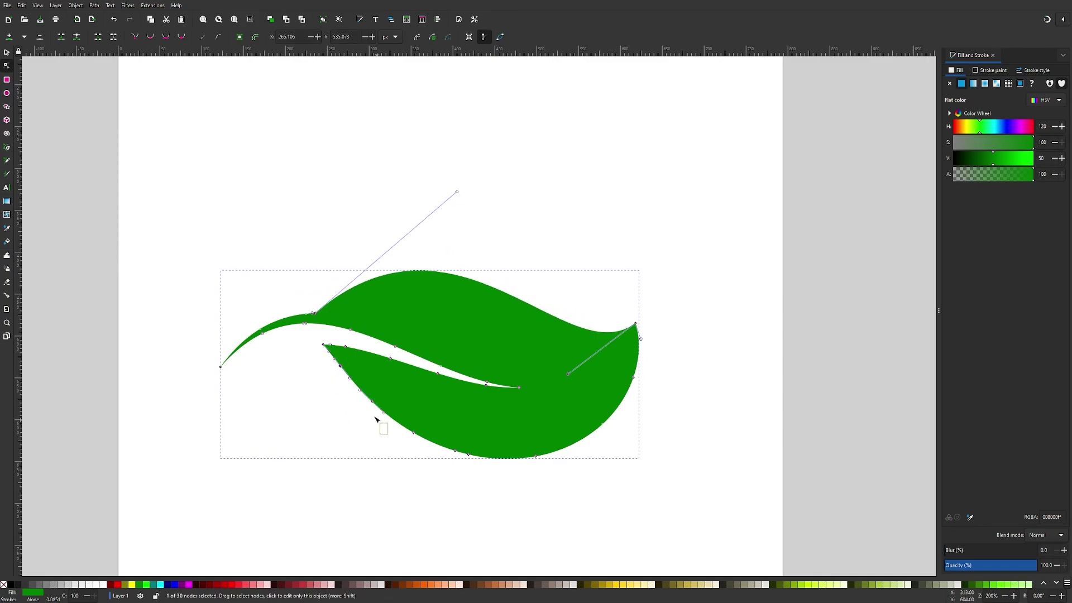
drag(434, 468, 402, 427)
drag(494, 480, 435, 441)
drag(647, 463, 578, 412)
drag(689, 439, 608, 367)
key(Delete)
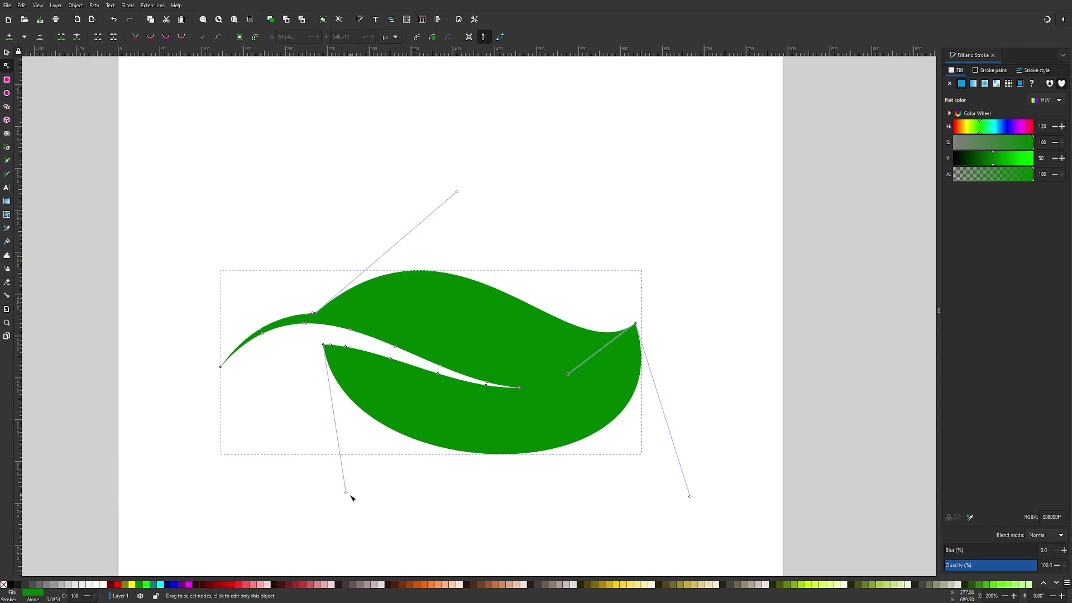
drag(346, 492, 323, 502)
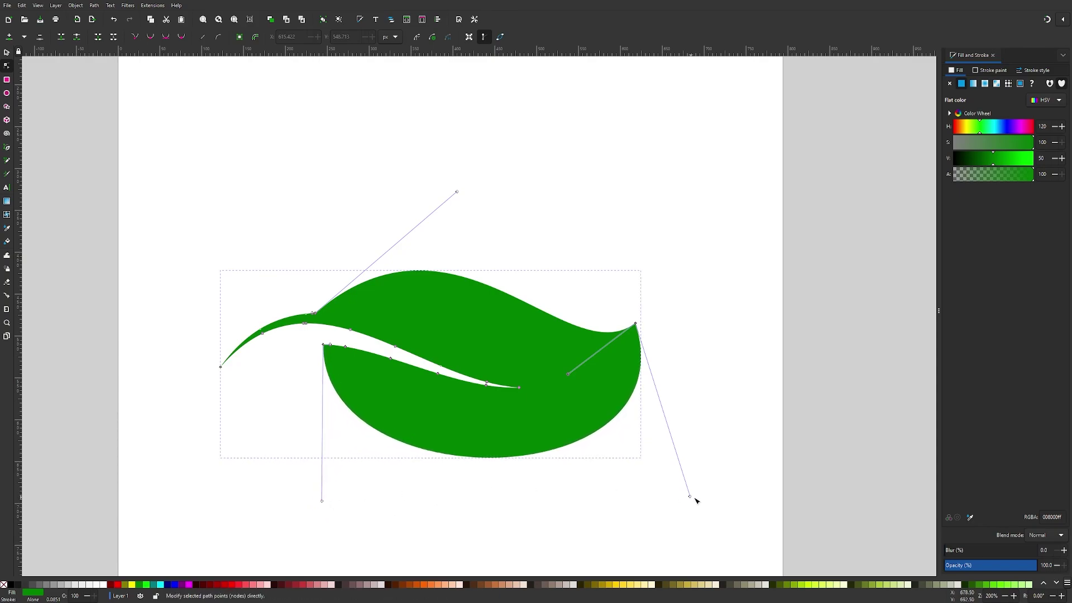
drag(691, 496, 631, 493)
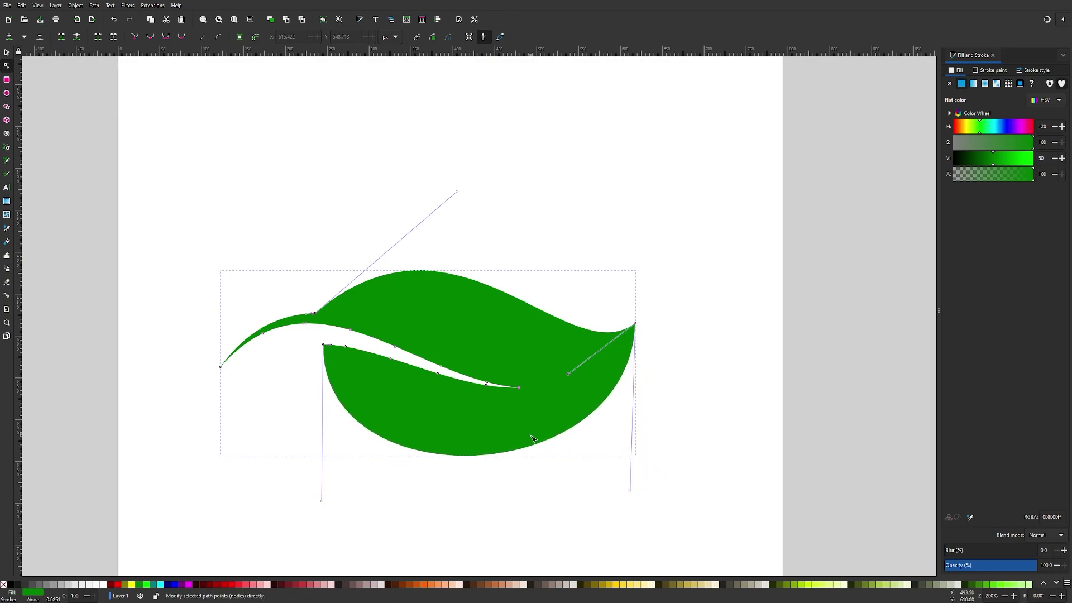
Shrink the leaf to about 292 × 130 px and place it beside the teal leaf at the top
click(8, 54)
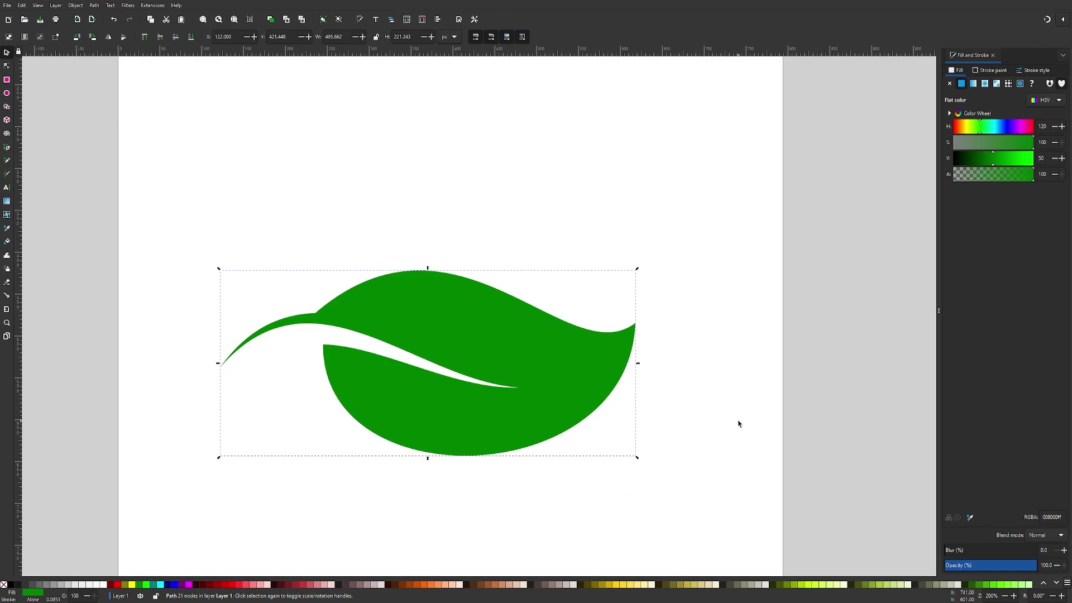
scroll(737, 423, up, 1)
scroll(720, 435, right, 1)
key(1)
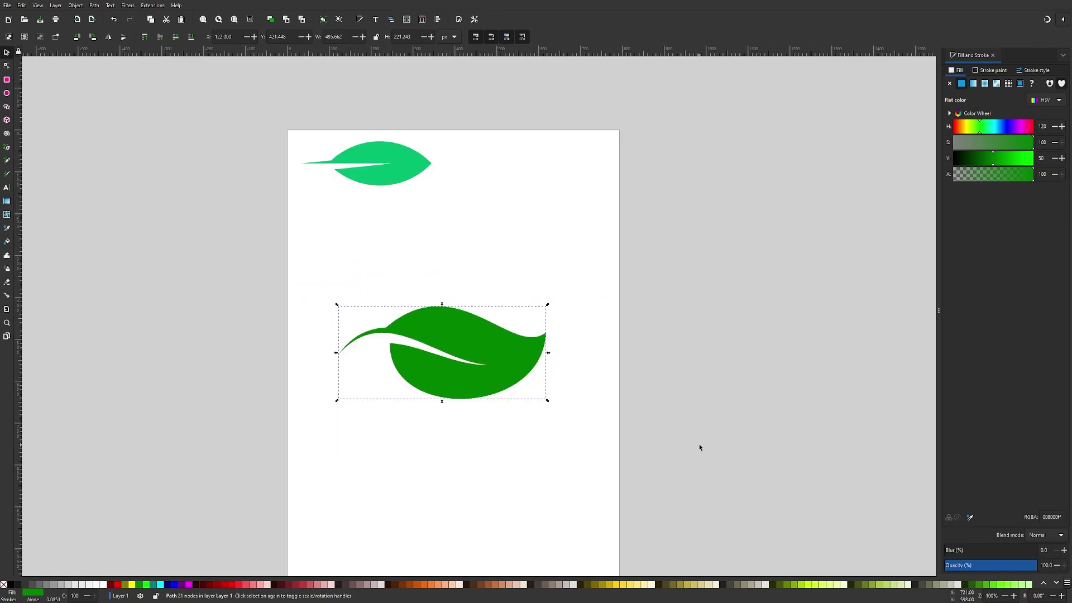
scroll(558, 391, up, 1)
scroll(558, 391, left, 1)
drag(483, 380, 548, 243)
drag(629, 231, 547, 215)
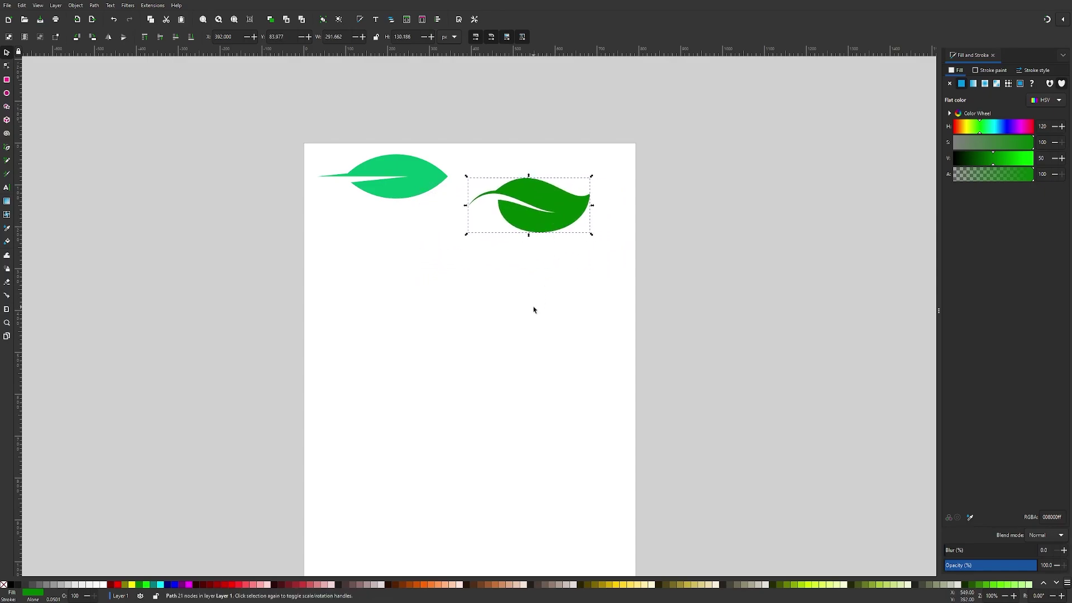
click(530, 310)
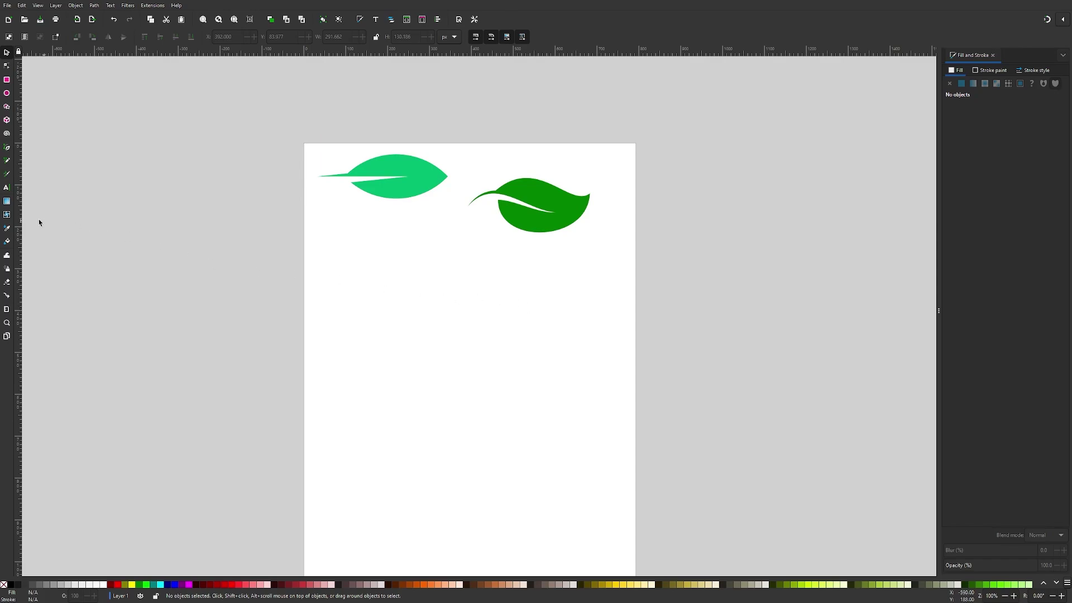
Draw a trial freehand leaf curve with the Pencil, then undo it
click(7, 162)
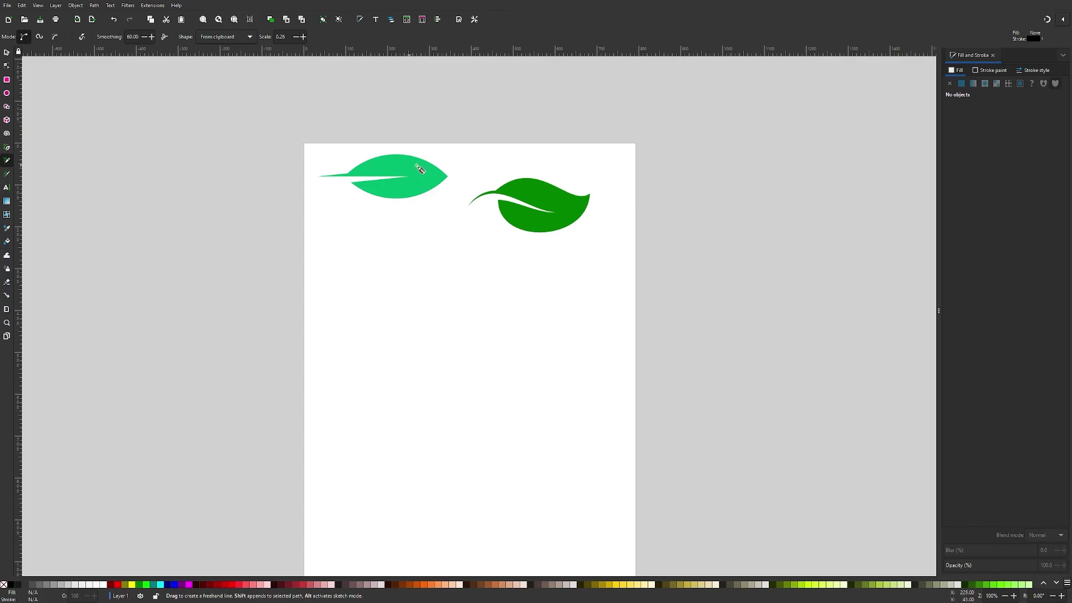
drag(533, 386, 517, 367)
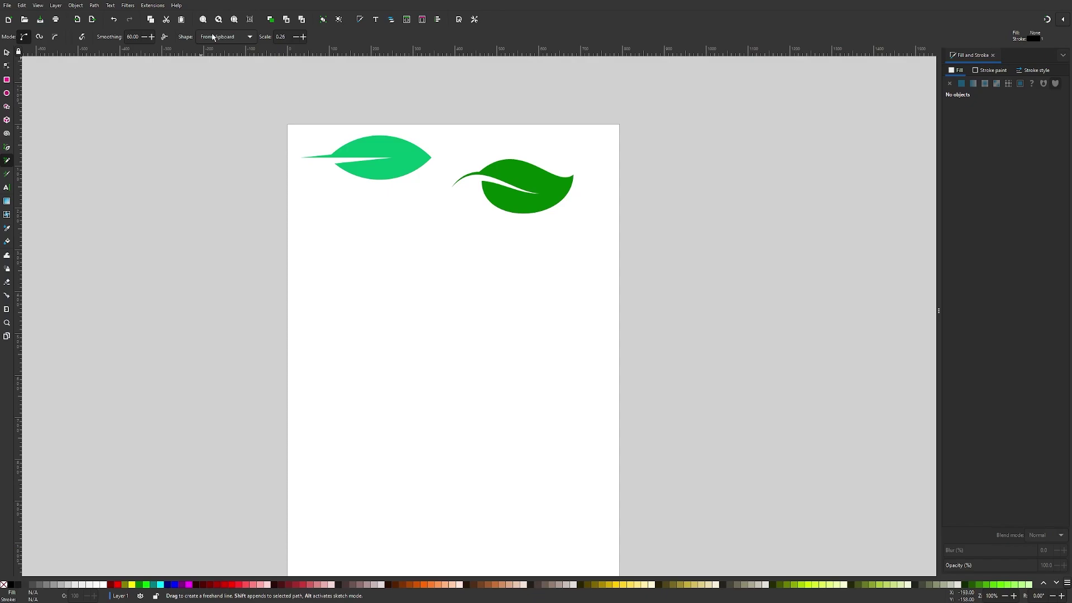
mouse_move(177, 240)
mouse_down()
mouse_move(346, 378)
mouse_move(672, 342)
mouse_move(747, 207)
mouse_up()
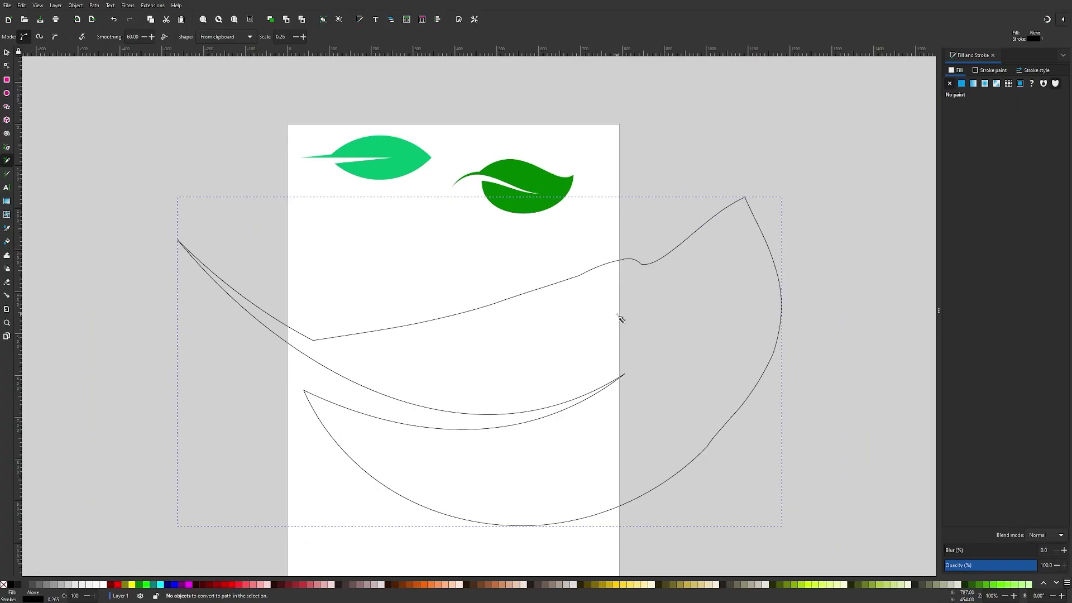
key(ctrl+z)
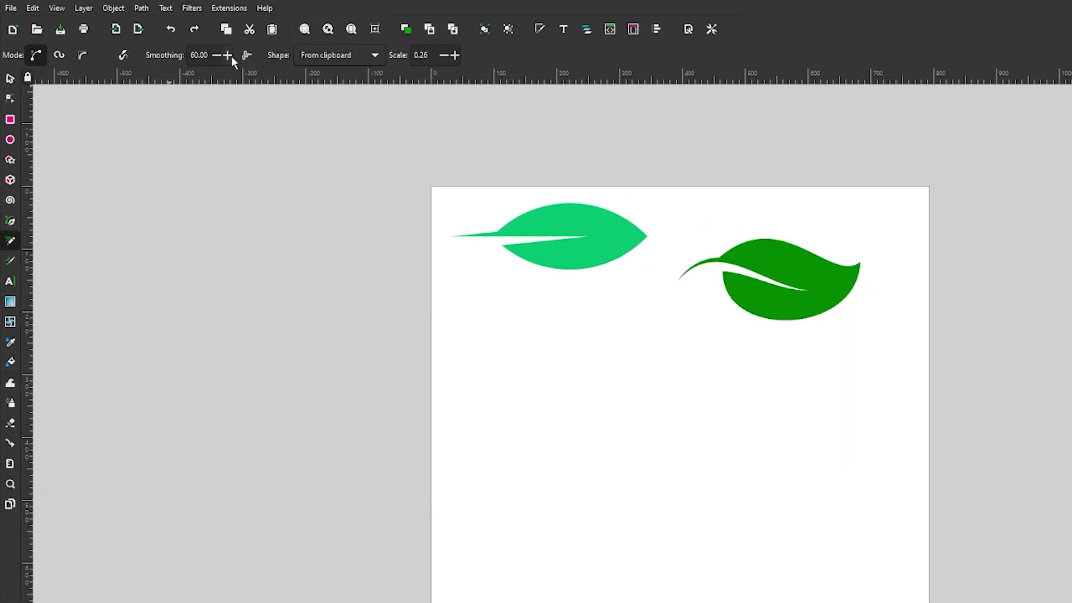
Raise the Pencil smoothing to 70 and draw a long freehand curve below both leaves
click(152, 36)
click(152, 36)
click(152, 37)
click(455, 110)
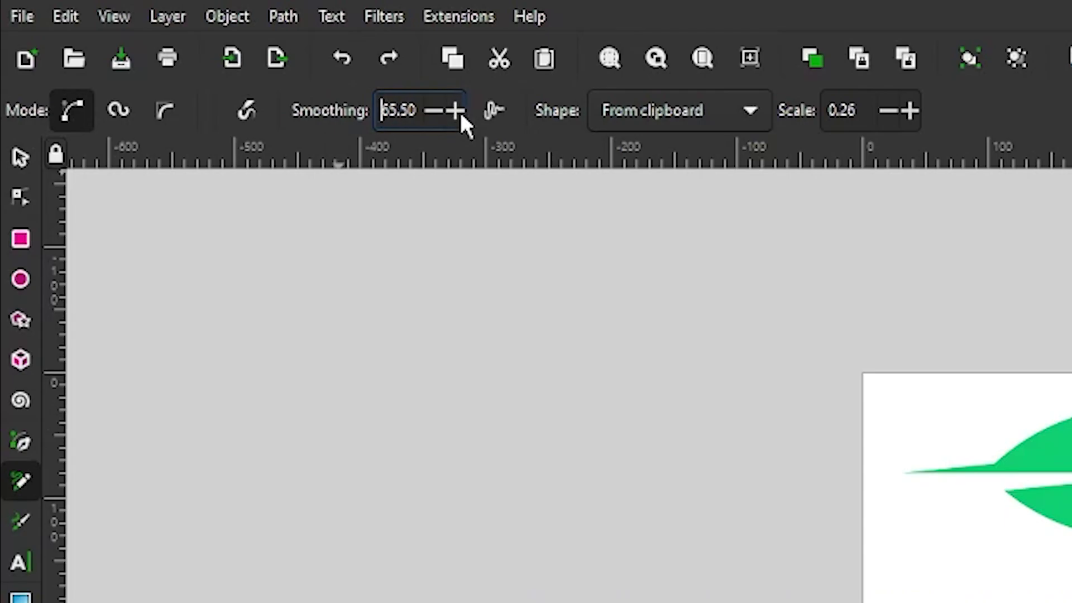
click(455, 111)
click(455, 110)
click(455, 111)
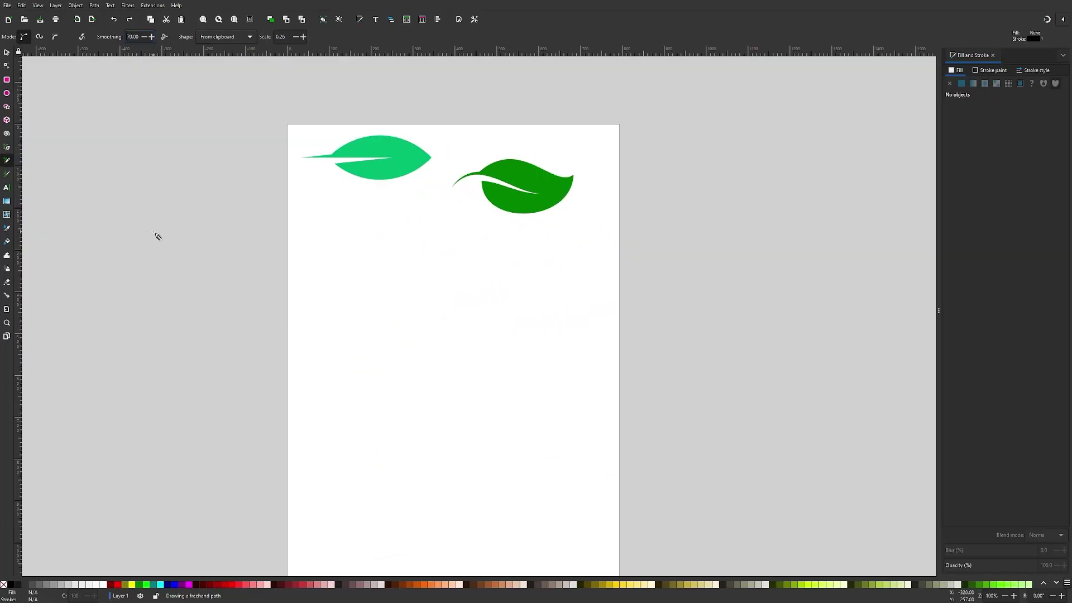
mouse_move(154, 232)
mouse_down()
mouse_move(189, 270)
mouse_move(435, 382)
mouse_move(692, 290)
mouse_move(728, 224)
mouse_up()
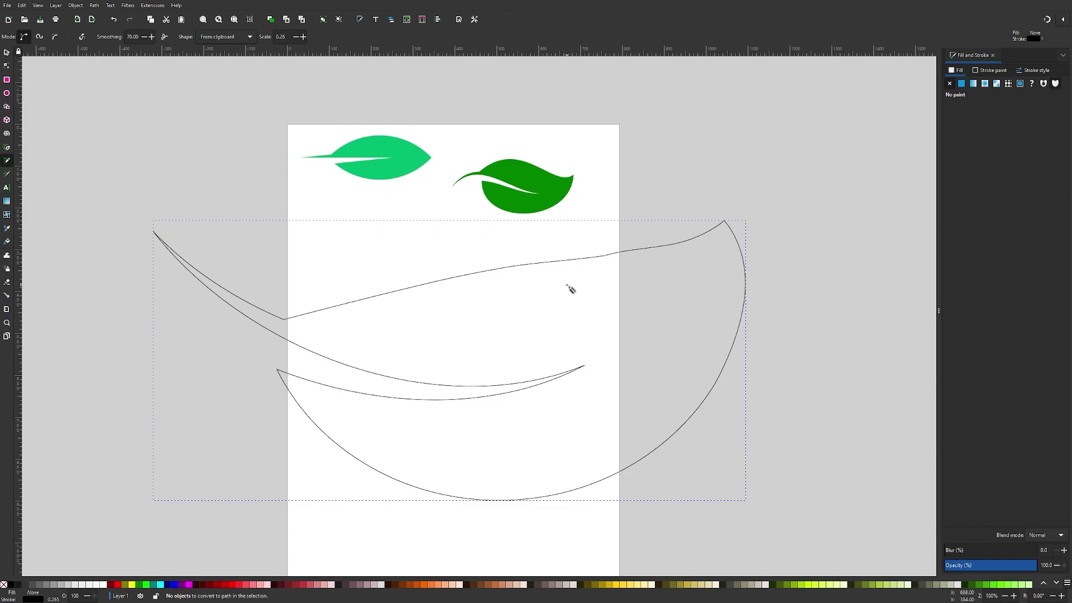
Scale the new leaf to about 509 × 240 px, fill it green 008000 without stroke, and convert it to a path
click(7, 53)
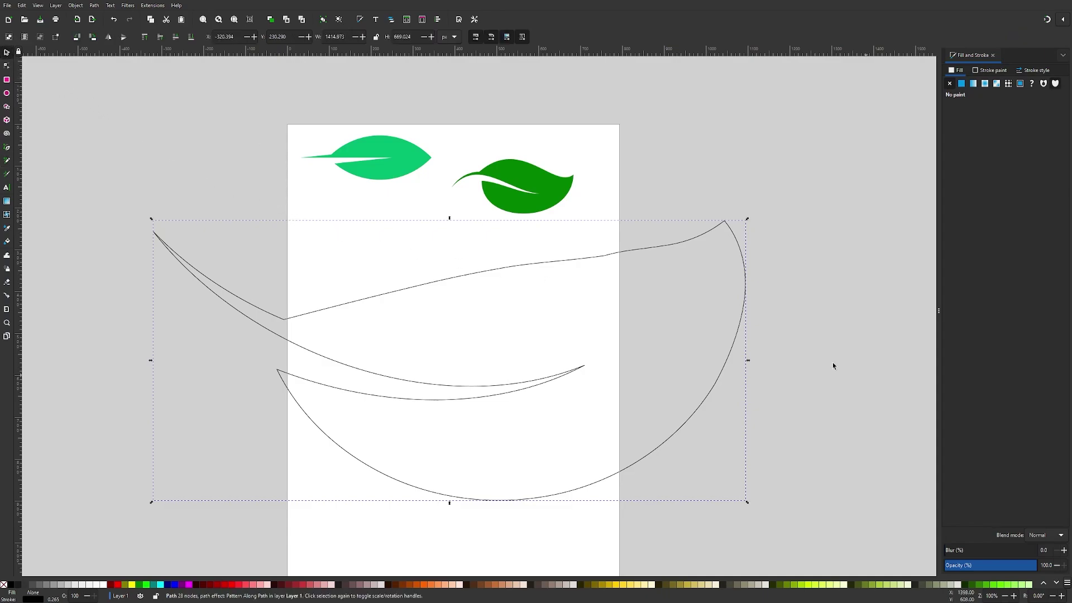
drag(749, 360, 587, 400)
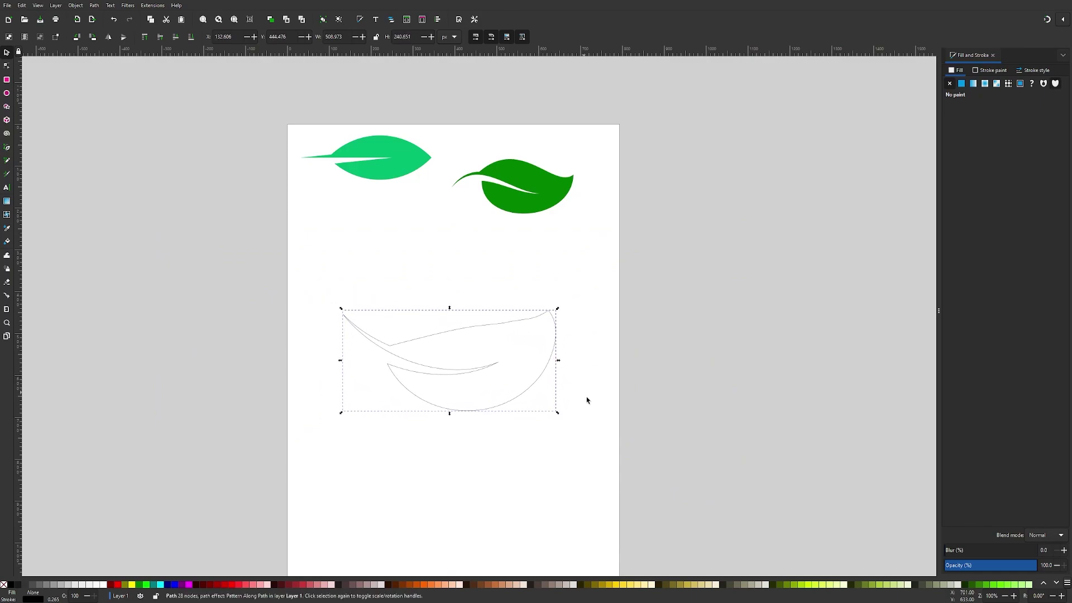
click(142, 584)
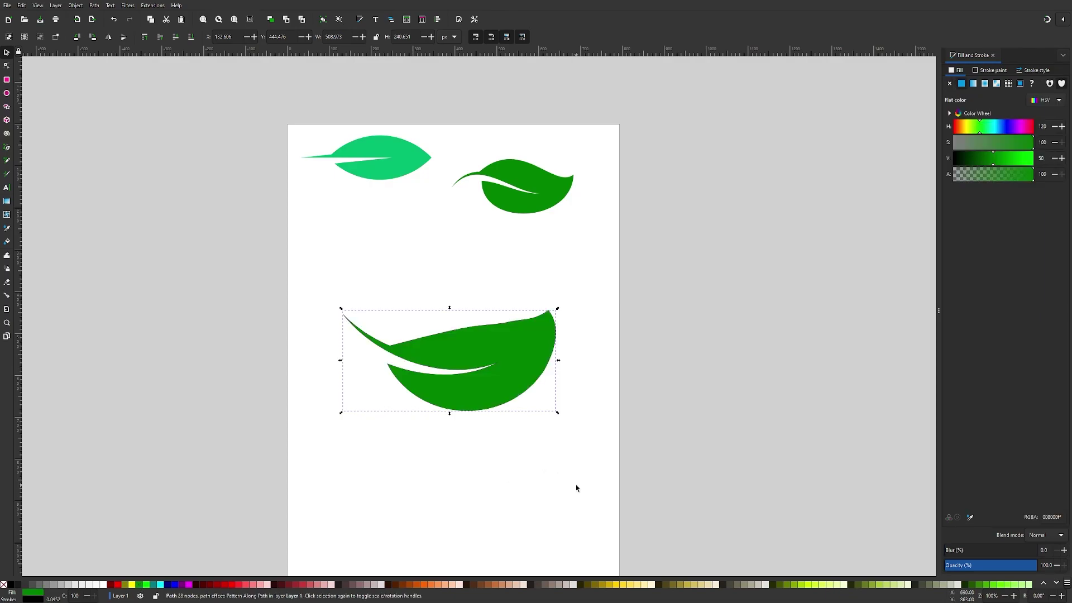
shift+click(5, 584)
click(95, 5)
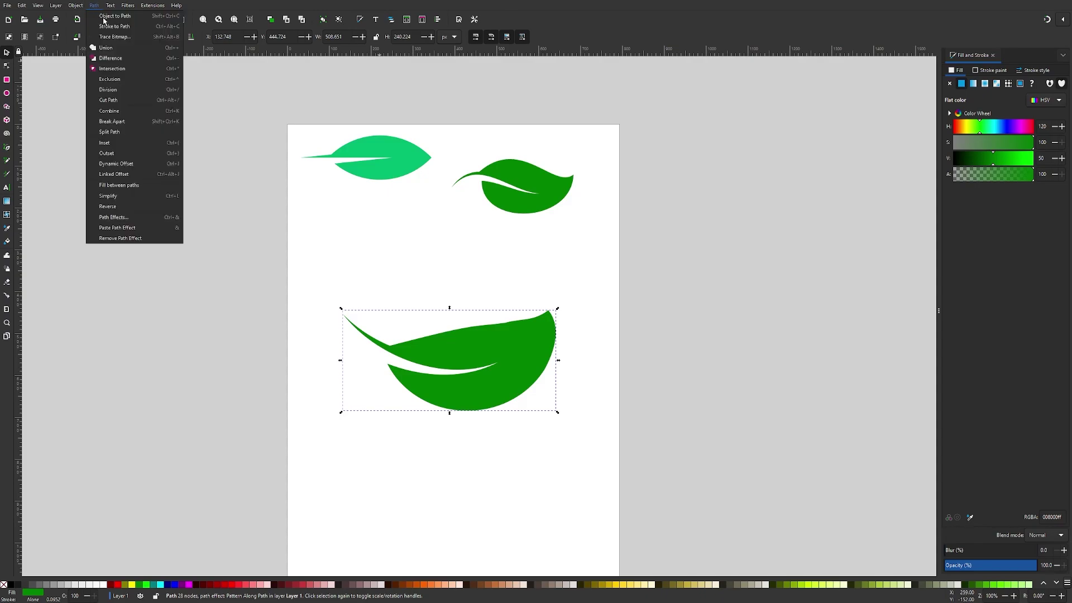
click(104, 20)
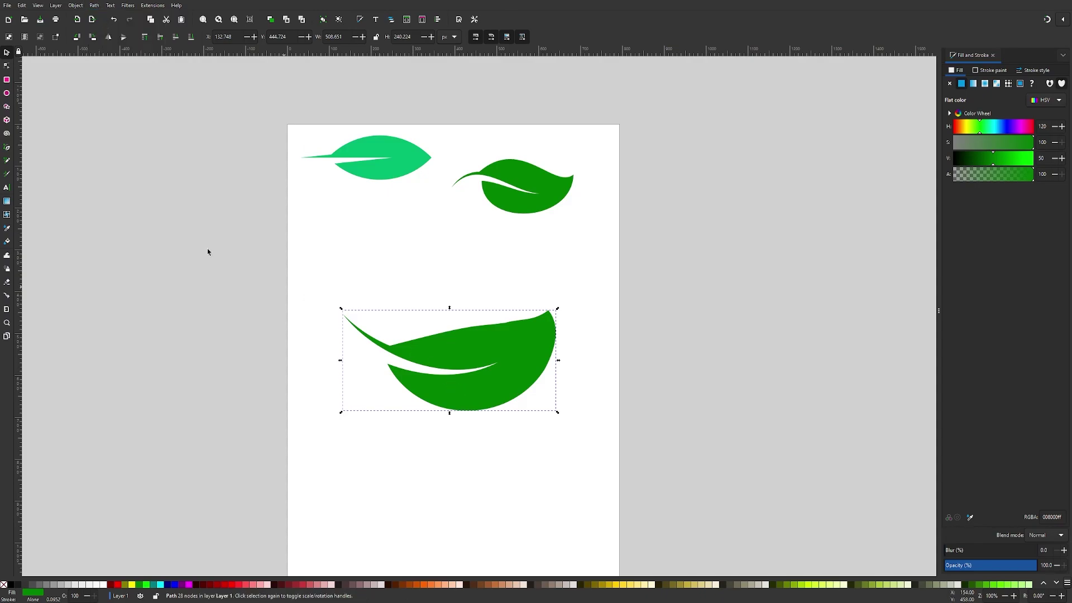
Delete the top-edge nodes and drag handles so the top edge bulges into a smooth curve
key(n)
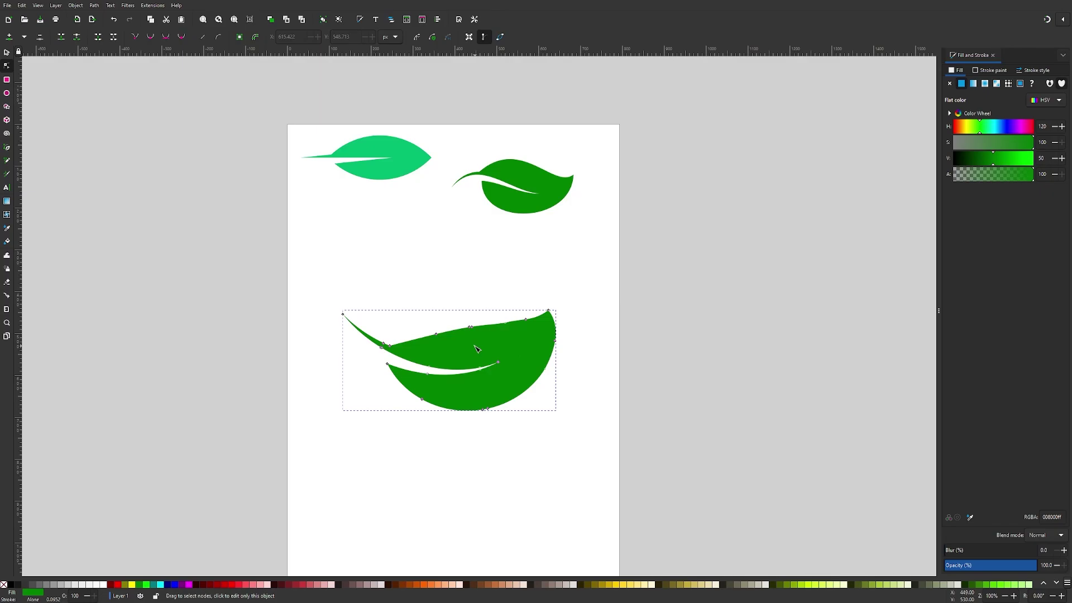
scroll(477, 349, up, 3)
drag(674, 242, 374, 338)
key(Delete)
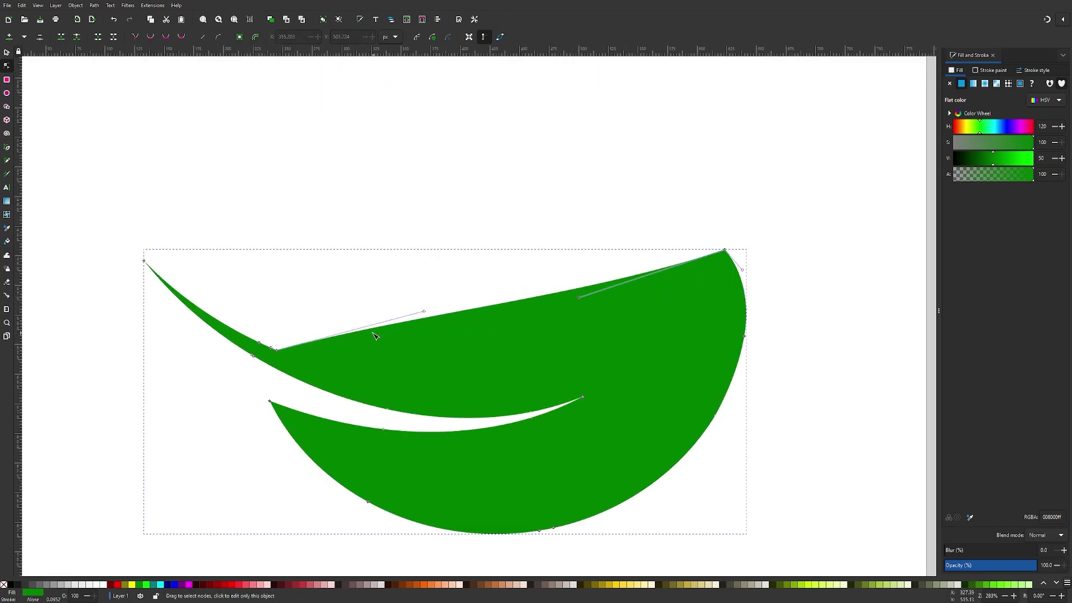
drag(425, 311, 353, 232)
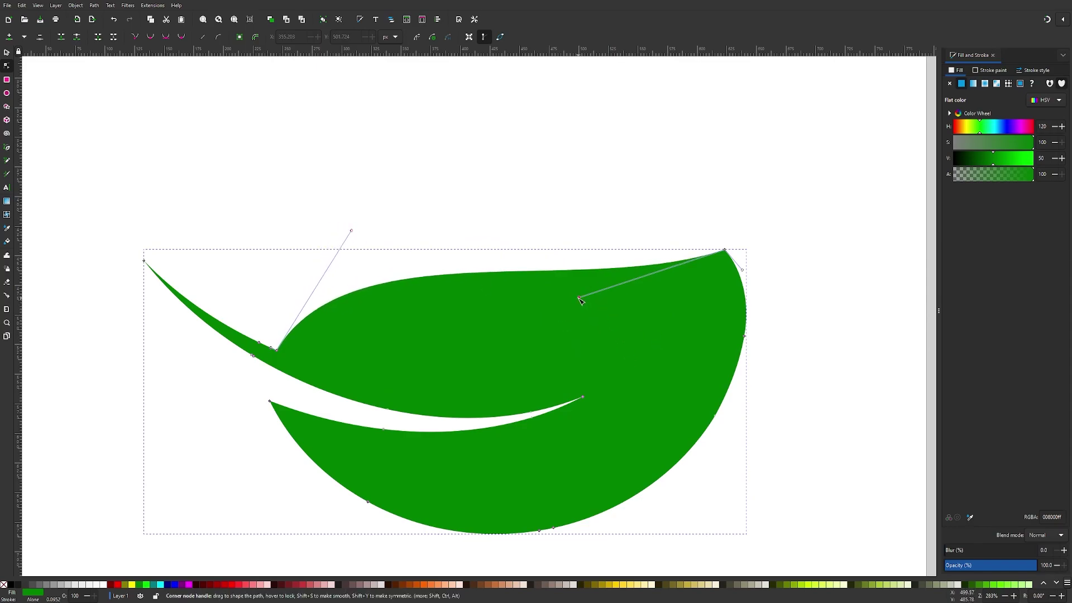
drag(579, 297, 677, 333)
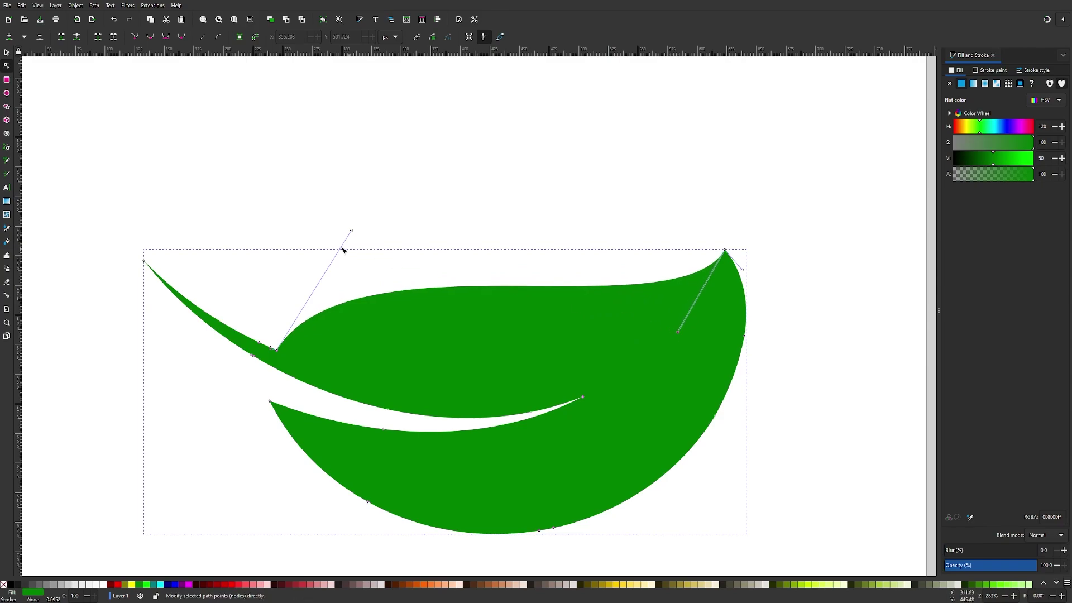
drag(352, 230, 373, 179)
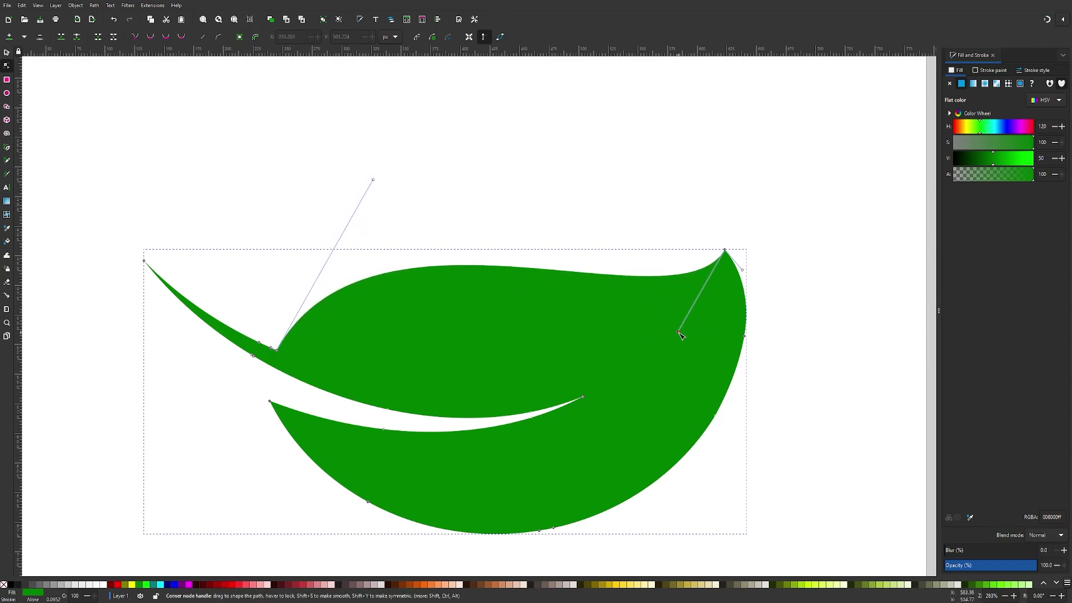
drag(678, 332, 668, 354)
Delete the excess nodes along the leaf's bottom and right edges
scroll(536, 480, down, 1)
drag(575, 528, 525, 491)
drag(390, 513, 317, 450)
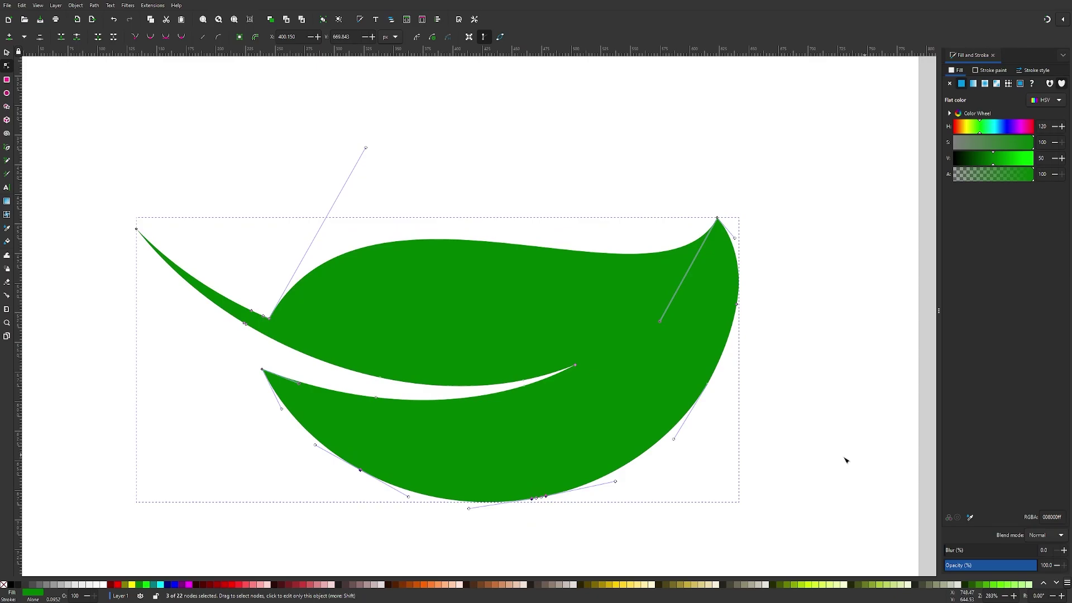
drag(789, 395, 710, 288)
key(Delete)
Reshape the right and bottom curves into smooth rounded edges, about 494 × 234 px
drag(760, 404, 615, 428)
scroll(476, 405, down, 3)
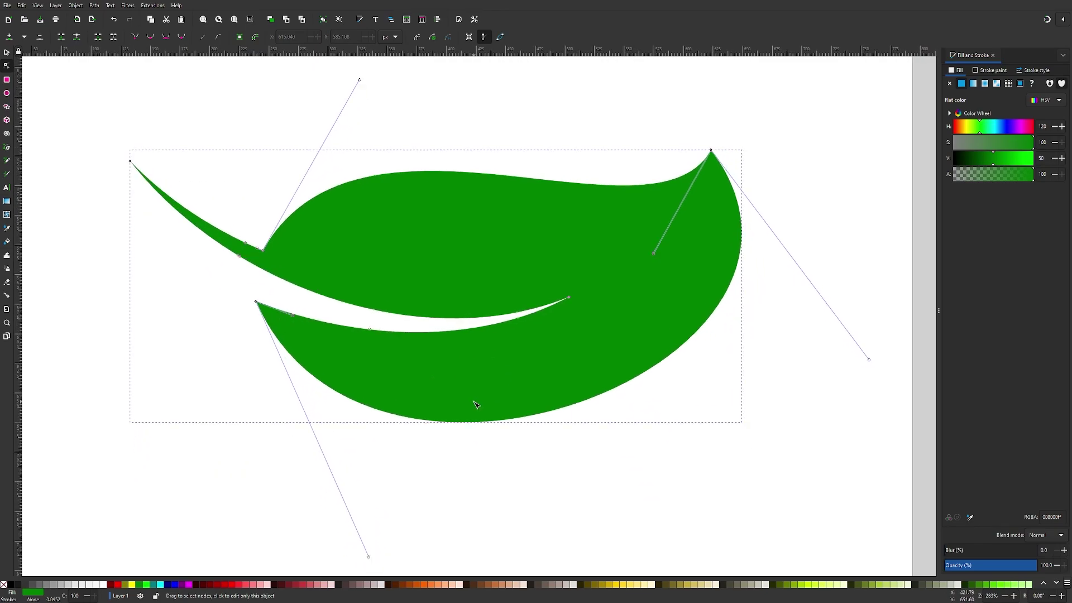
drag(870, 357, 760, 371)
scroll(698, 351, down, 3)
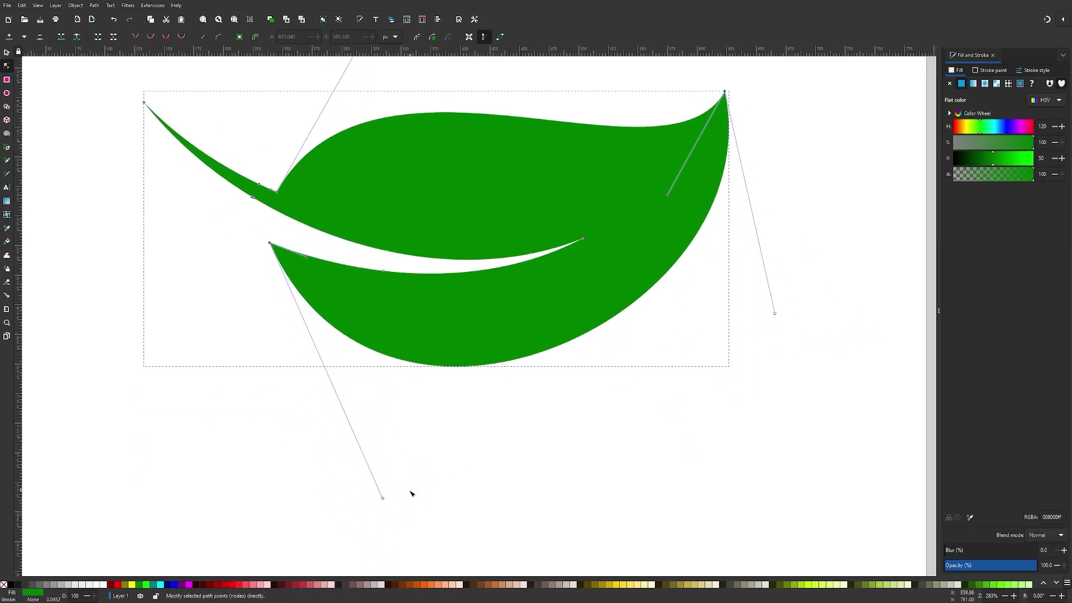
mouse_move(383, 499)
mouse_down()
mouse_move(371, 500)
mouse_move(385, 505)
mouse_up()
scroll(682, 343, up, 5)
scroll(682, 342, right, 4)
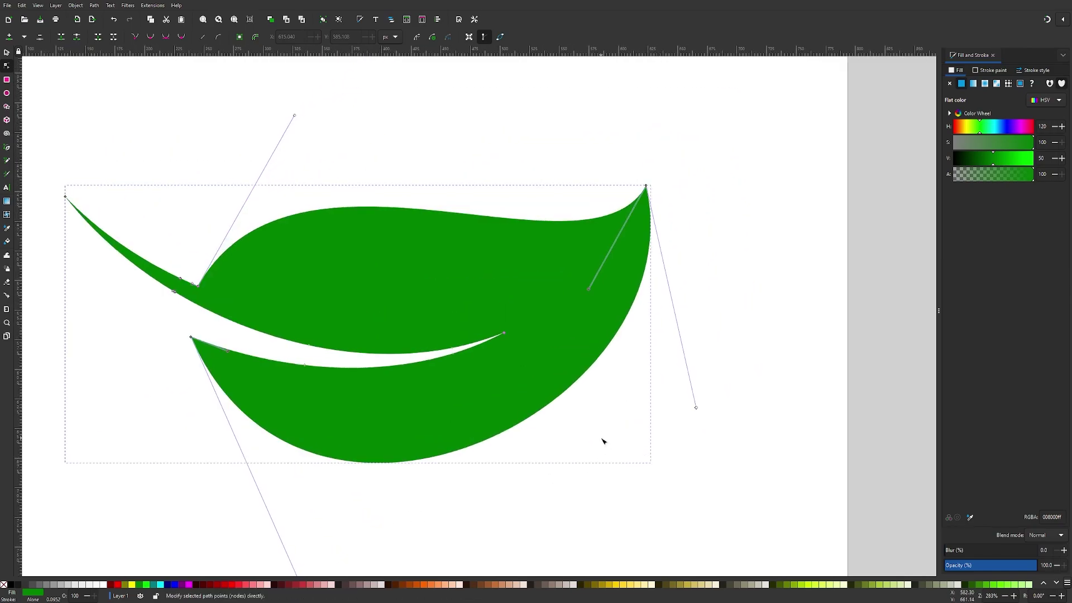
click(6, 53)
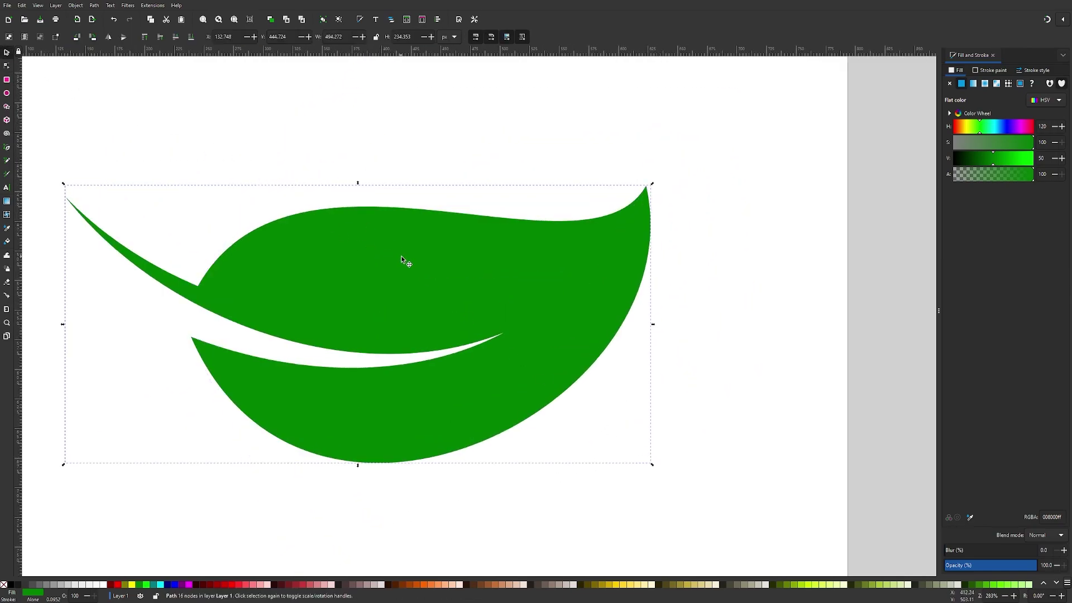
scroll(435, 307, up, 3)
scroll(435, 307, left, 2)
scroll(470, 357, down, 3)
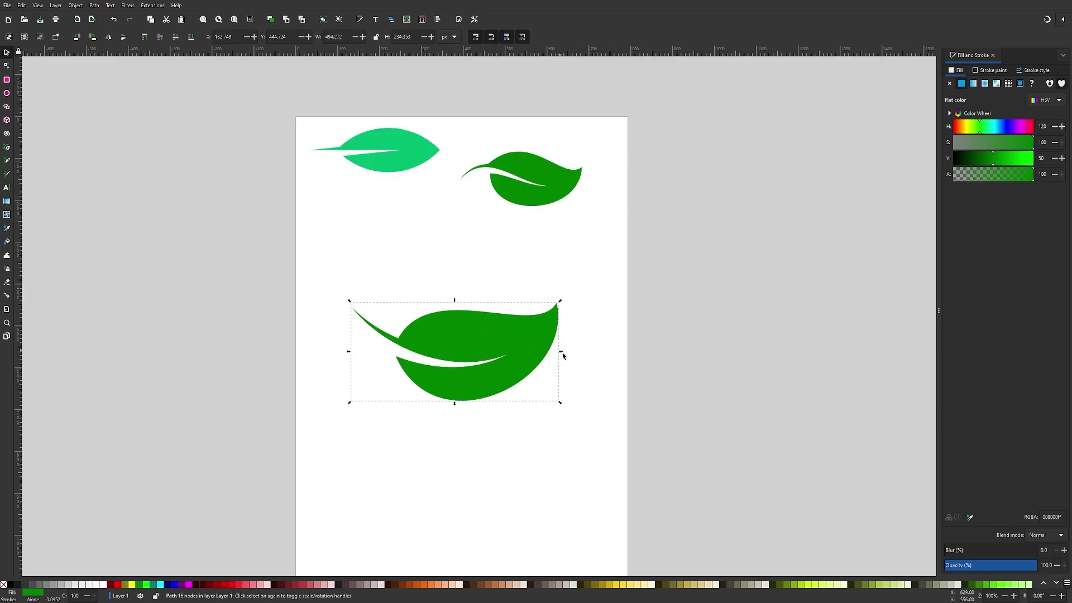
Shrink the bottom leaf to about 54 percent and move it up near the other leaves
drag(560, 351, 434, 233)
drag(534, 195, 491, 206)
drag(474, 254, 517, 253)
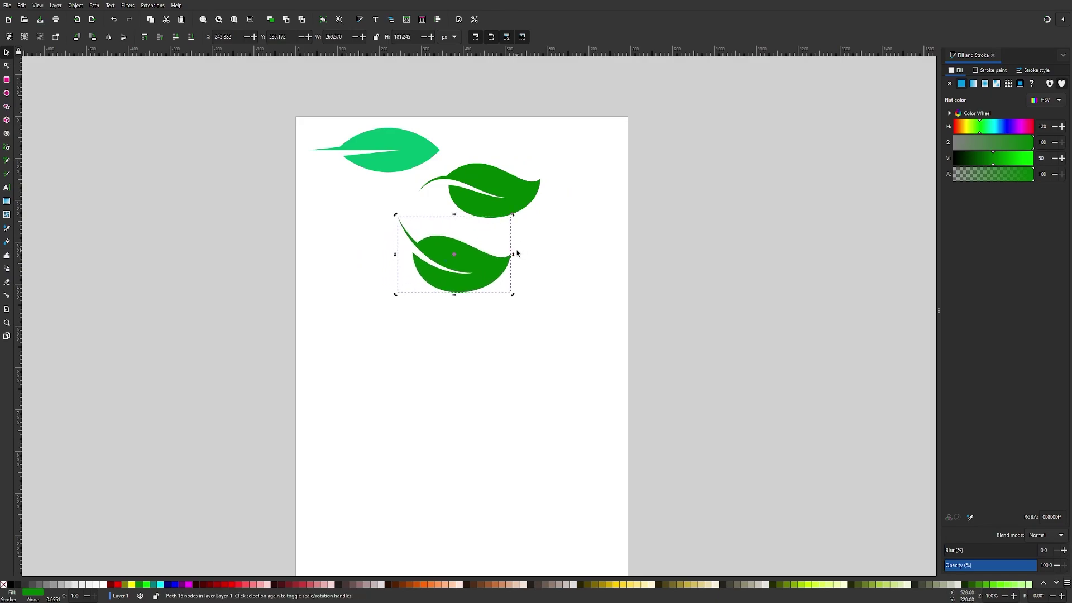
Draw a long freehand pencil curve for a fourth leaf, redrawing it after one undo
click(8, 161)
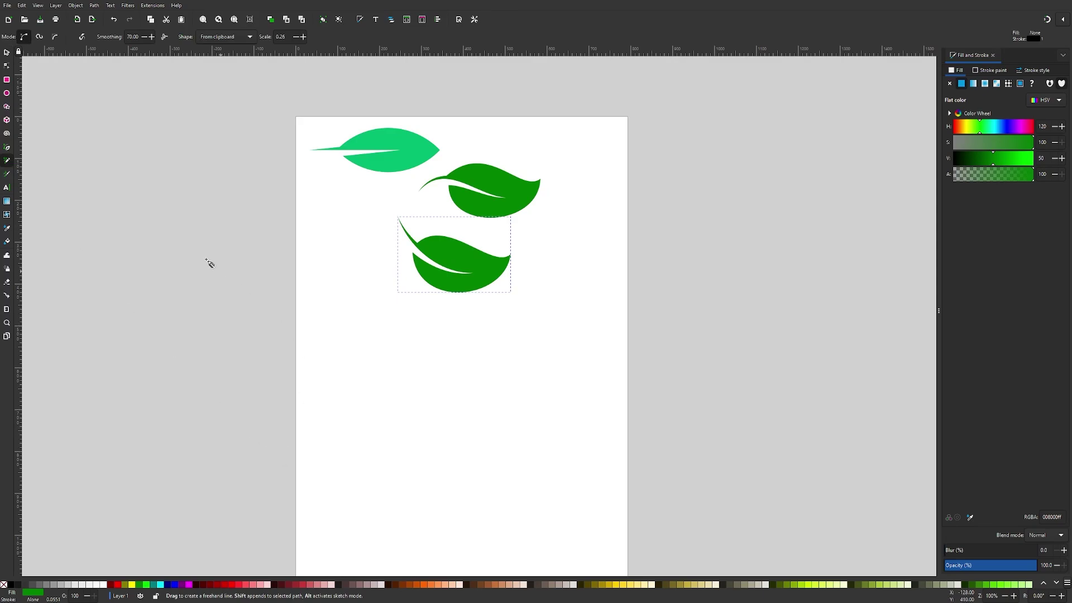
mouse_move(181, 306)
mouse_down()
mouse_move(297, 420)
mouse_move(474, 287)
mouse_move(741, 360)
mouse_up()
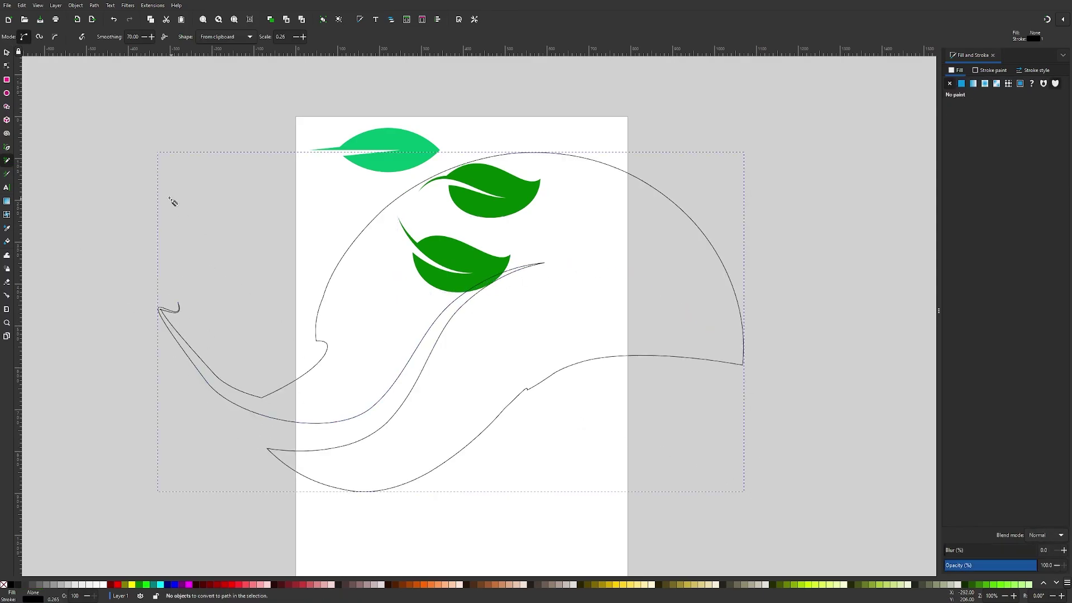
key(ctrl+z)
mouse_move(204, 267)
mouse_down()
mouse_move(504, 393)
mouse_move(937, 273)
mouse_up()
scroll(502, 324, right, 5)
scroll(503, 324, down, 1)
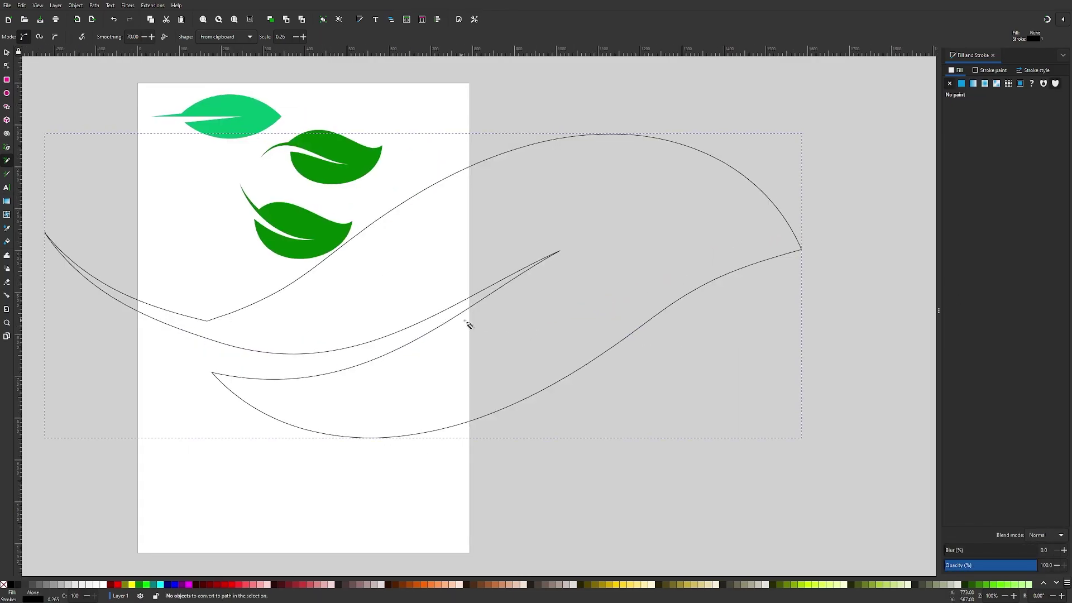
scroll(567, 349, left, 1)
Shrink the new leaf below the others and reshape its top curve by dragging nodes
click(5, 54)
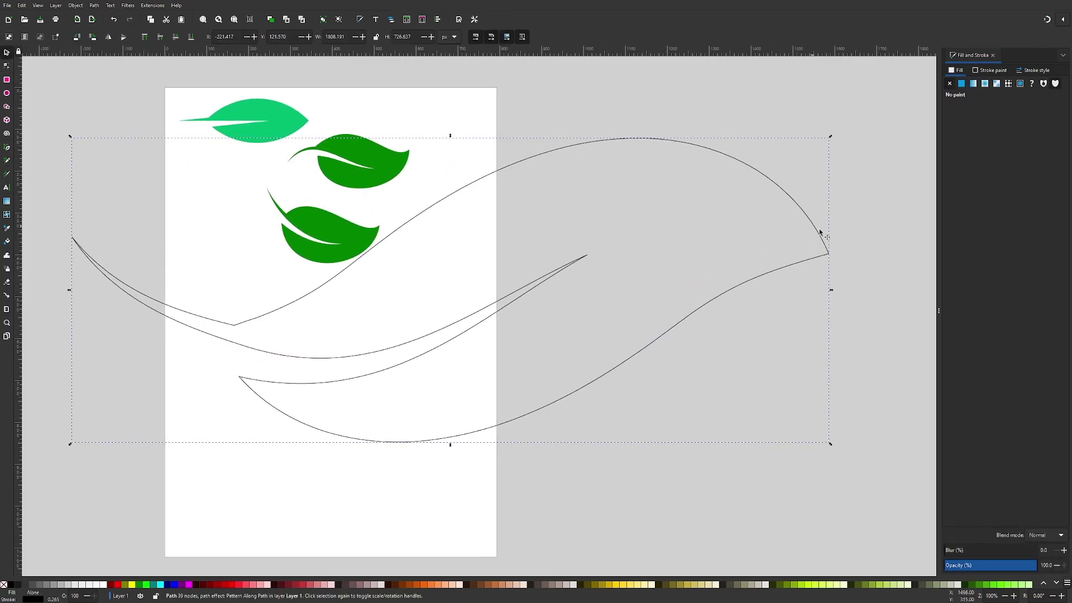
drag(830, 291, 299, 268)
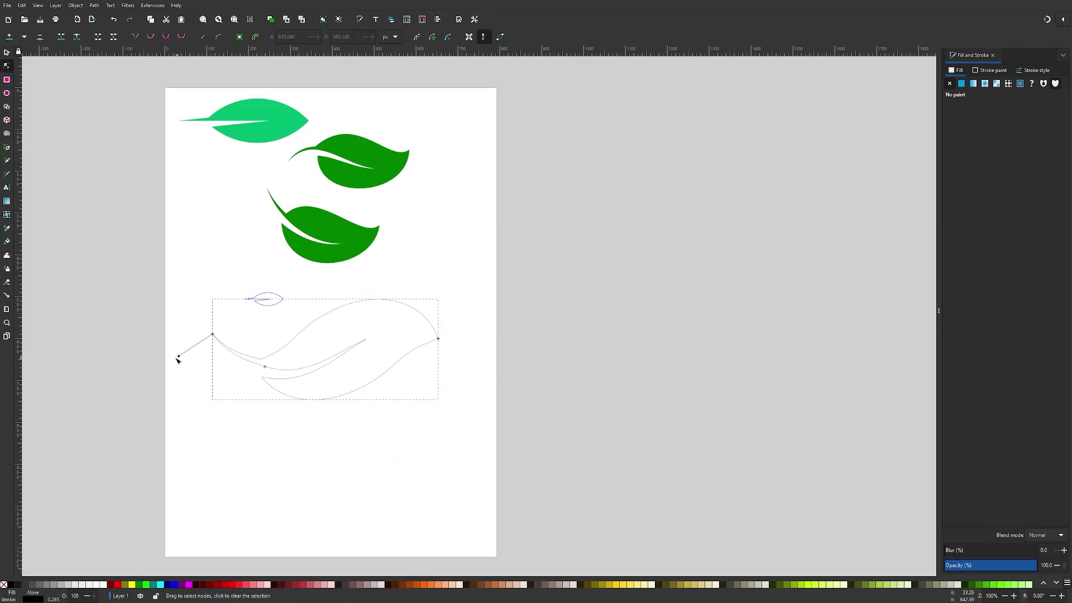
key(minus)
key(minus)
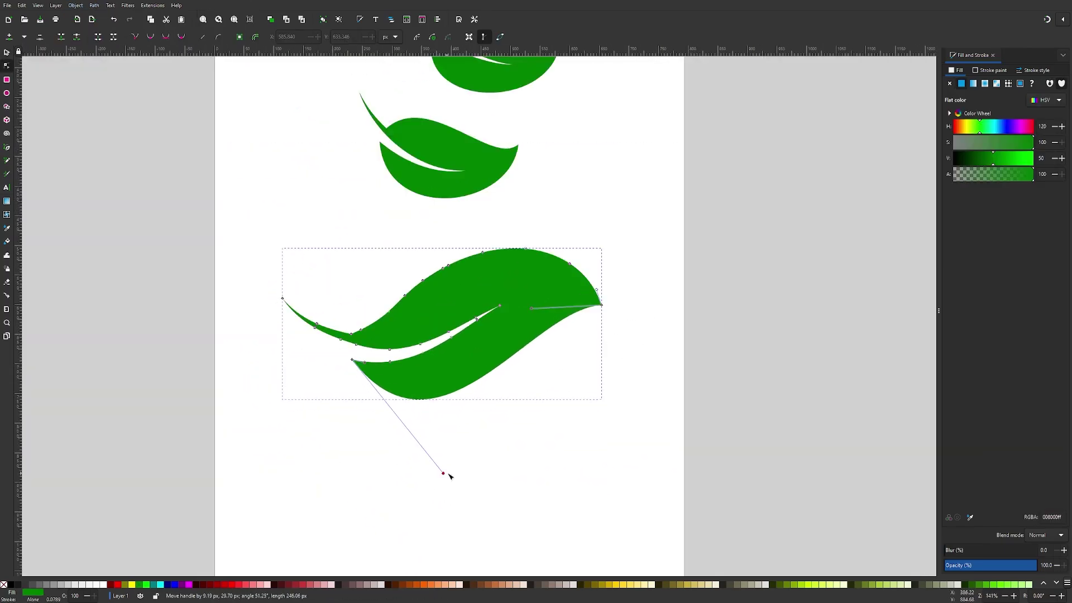
drag(359, 315, 369, 334)
drag(538, 167, 527, 213)
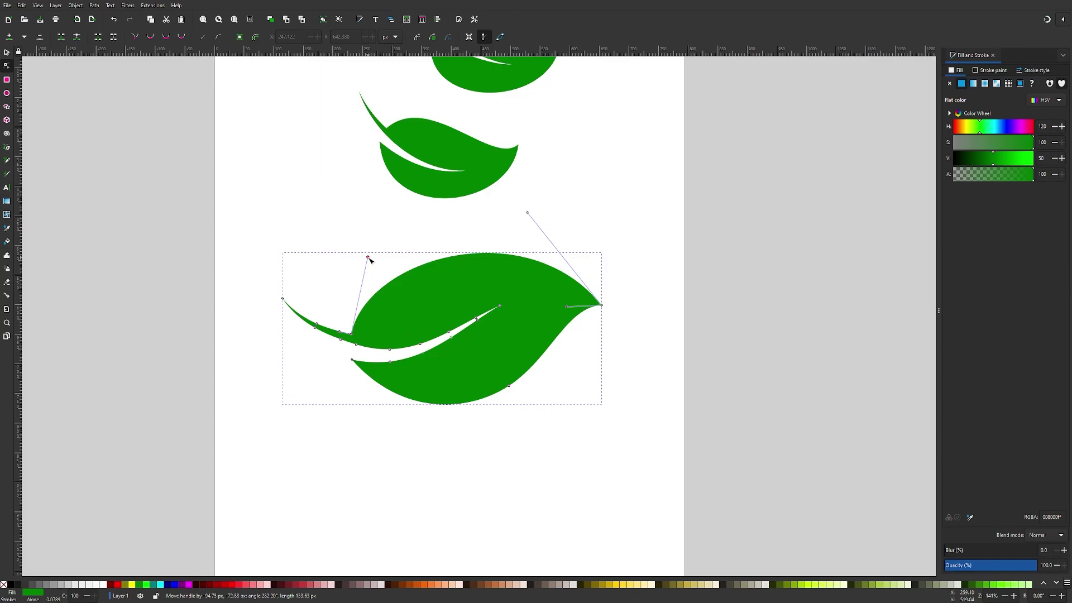
key(s)
scroll(646, 261, up, 5)
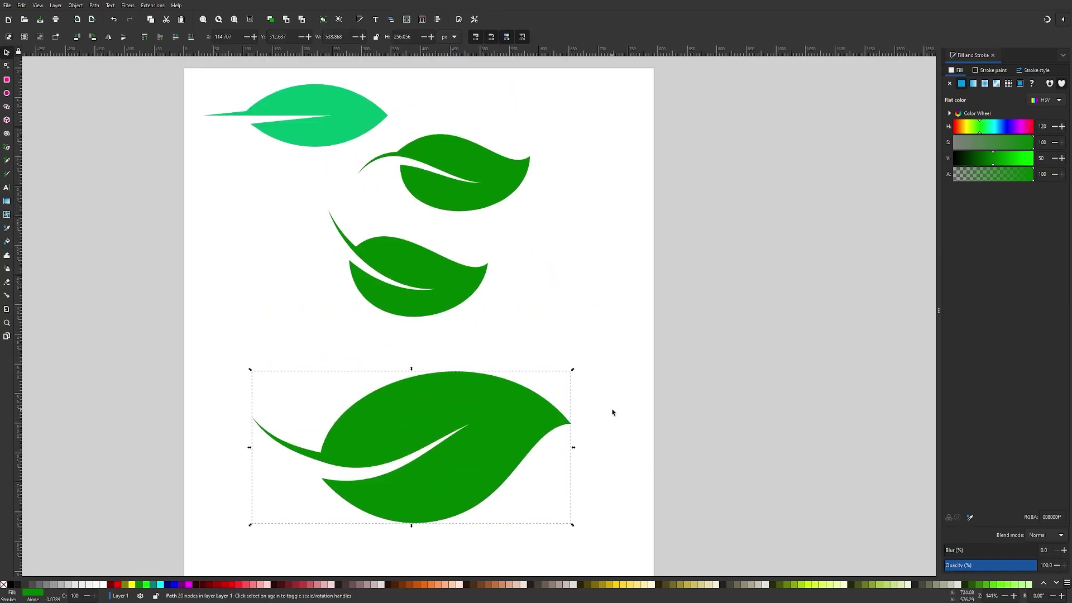
key(minus)
Scale the newest leaf down to about half and place it beside the third leaf
drag(546, 412, 436, 407)
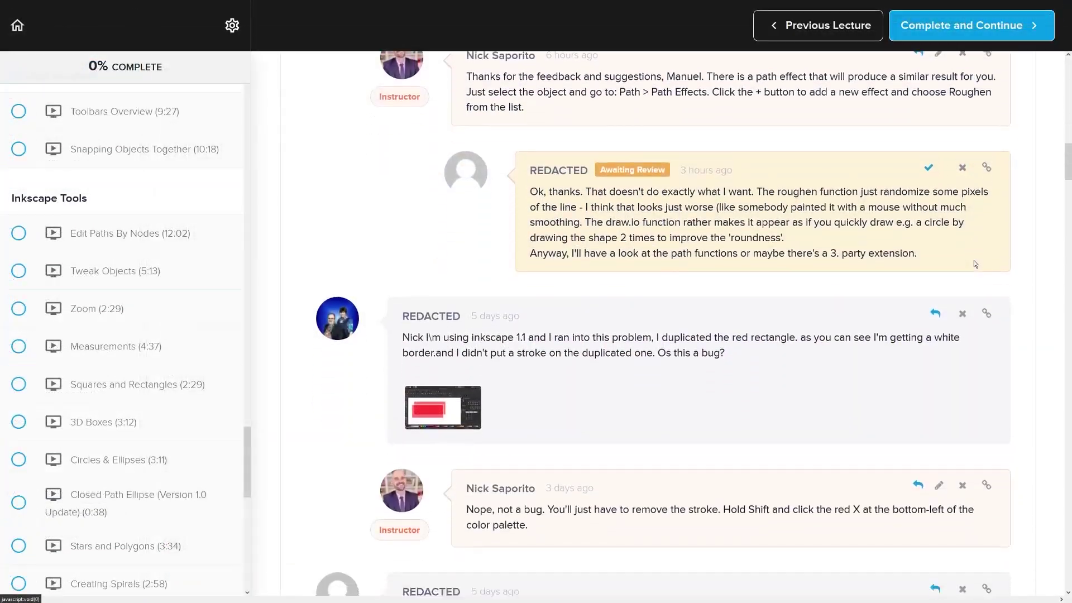
Scroll down through the lecture's student questions and instructor replies
scroll(974, 260, down, 5)
scroll(1000, 256, down, 5)
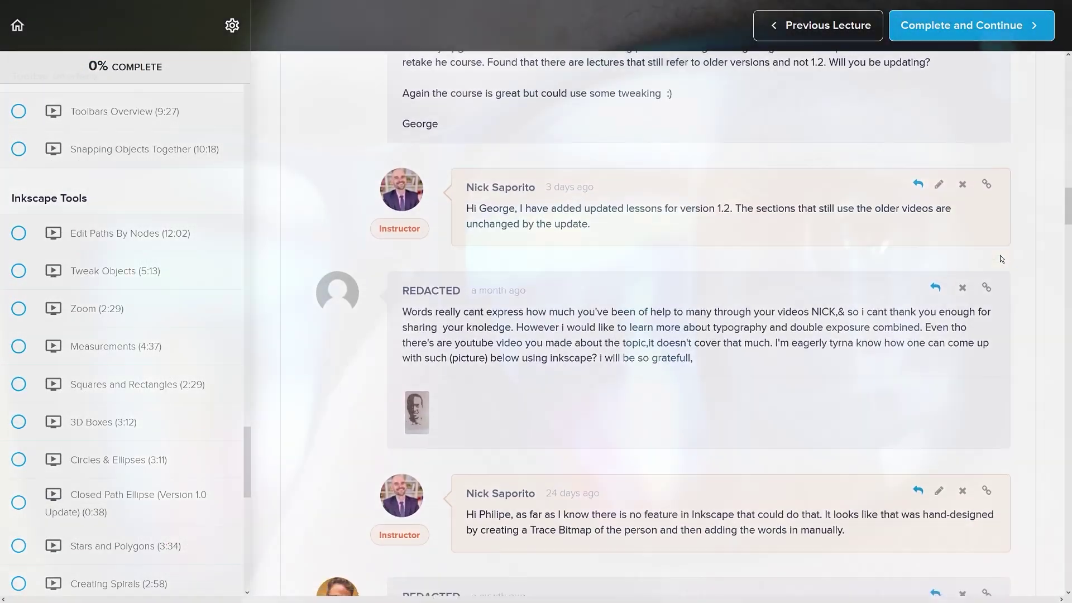